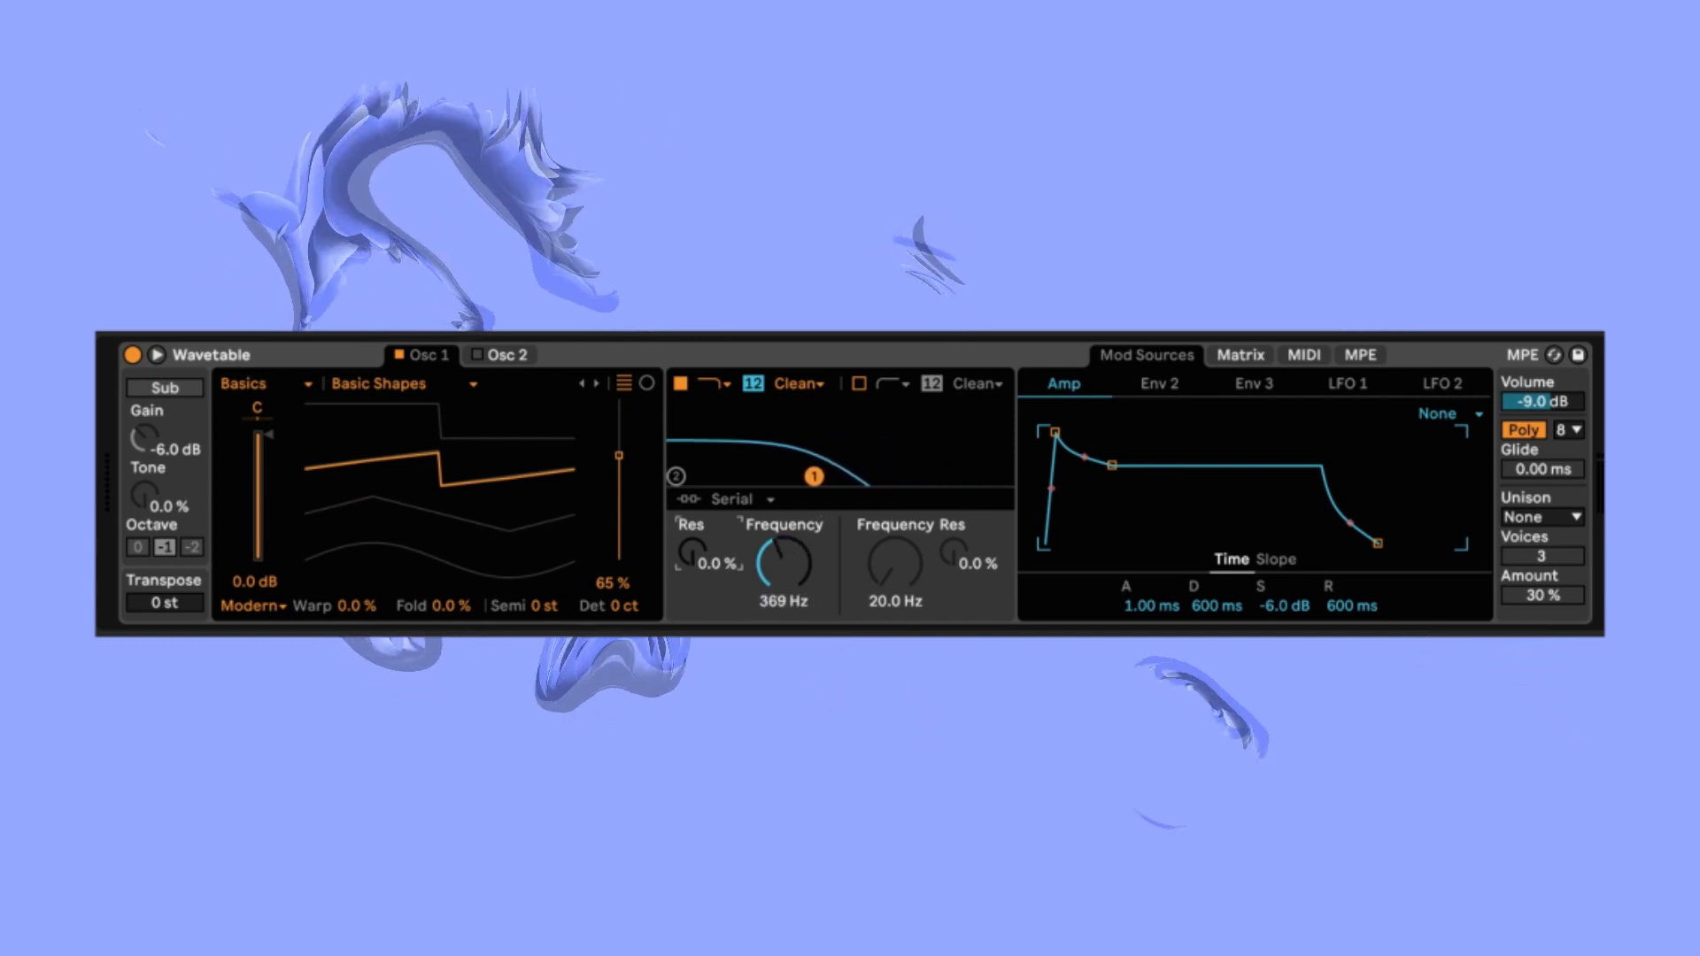
# Set the first filter's resonance to 37%, its circuit type to PRD and its drive to 10 dB
pyautogui.moveTo(701, 546); pyautogui.dragTo(701, 513)
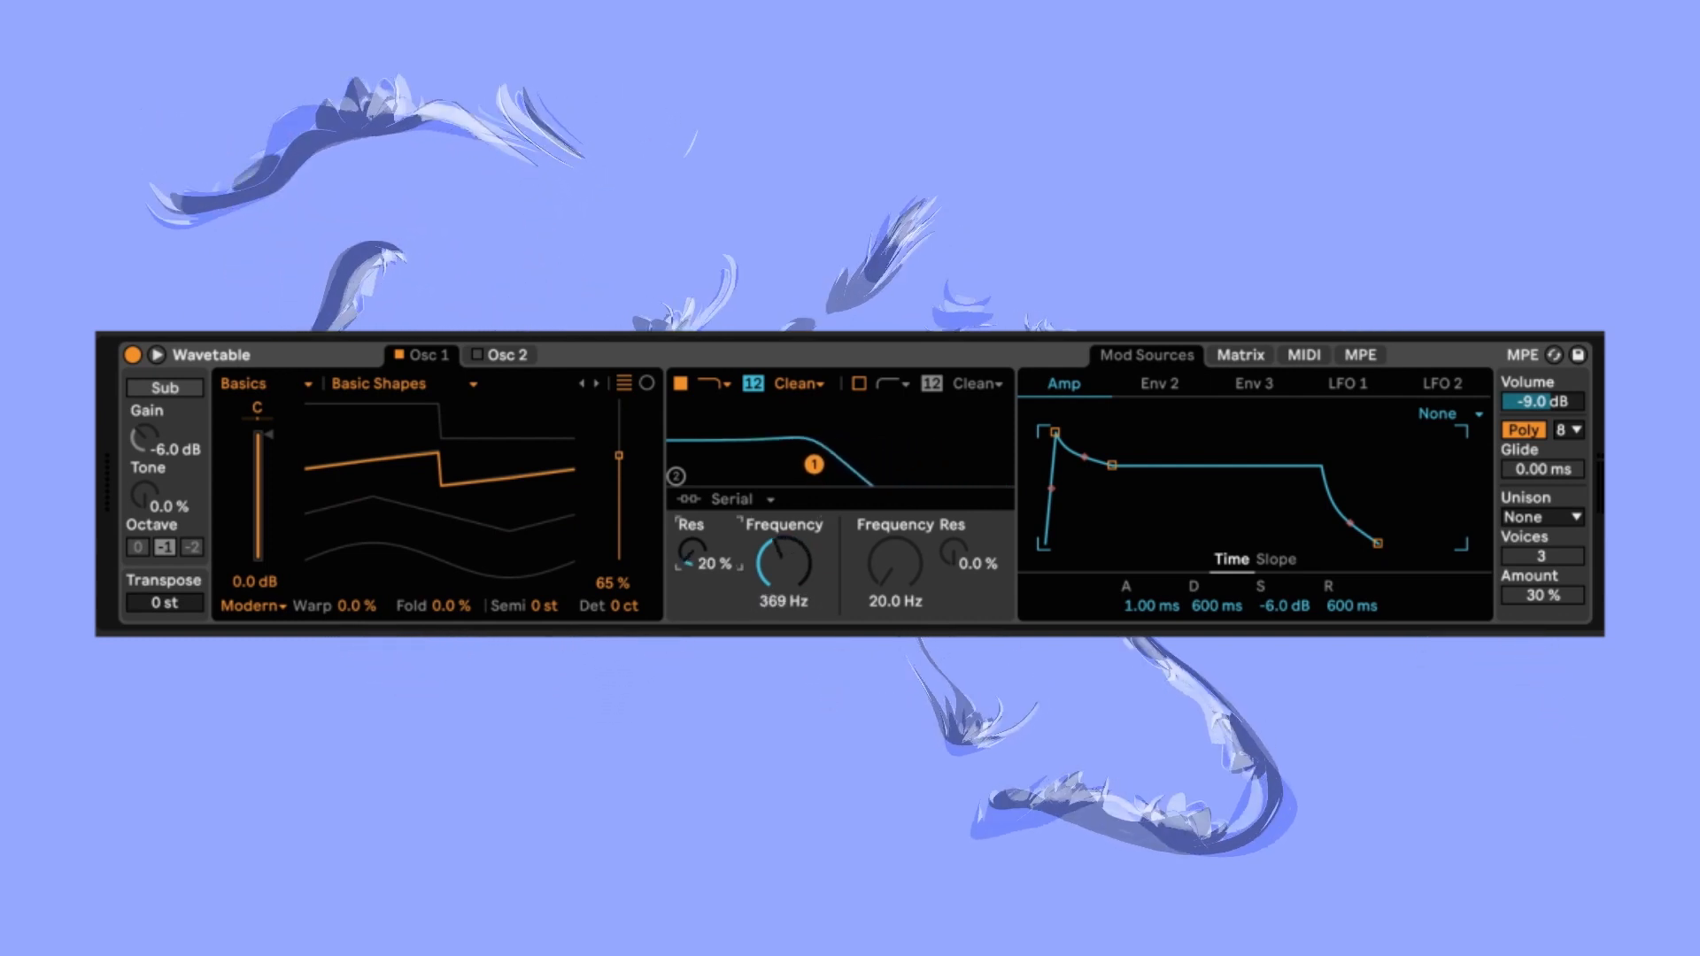
pyautogui.click(794, 386)
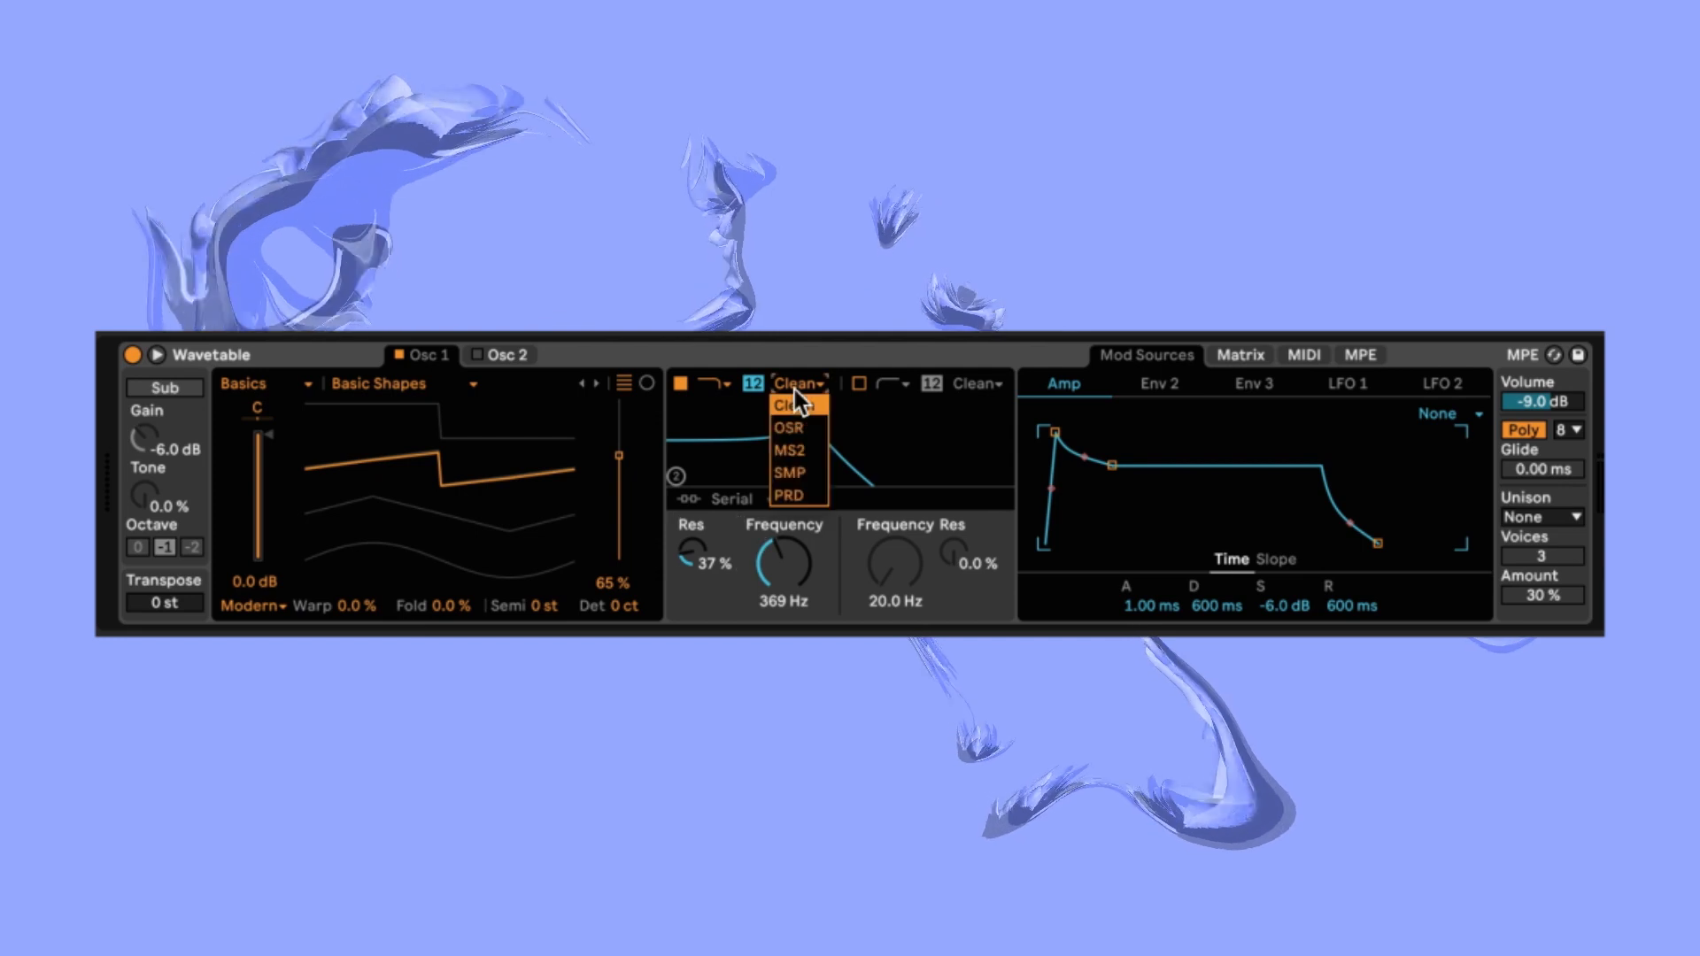
pyautogui.click(807, 497)
pyautogui.click(706, 604)
pyautogui.write('10')
pyautogui.press('Return')
# Lower the amp envelope's sustain to -inf dB and set its release to 200 ms
pyautogui.click(1112, 465)
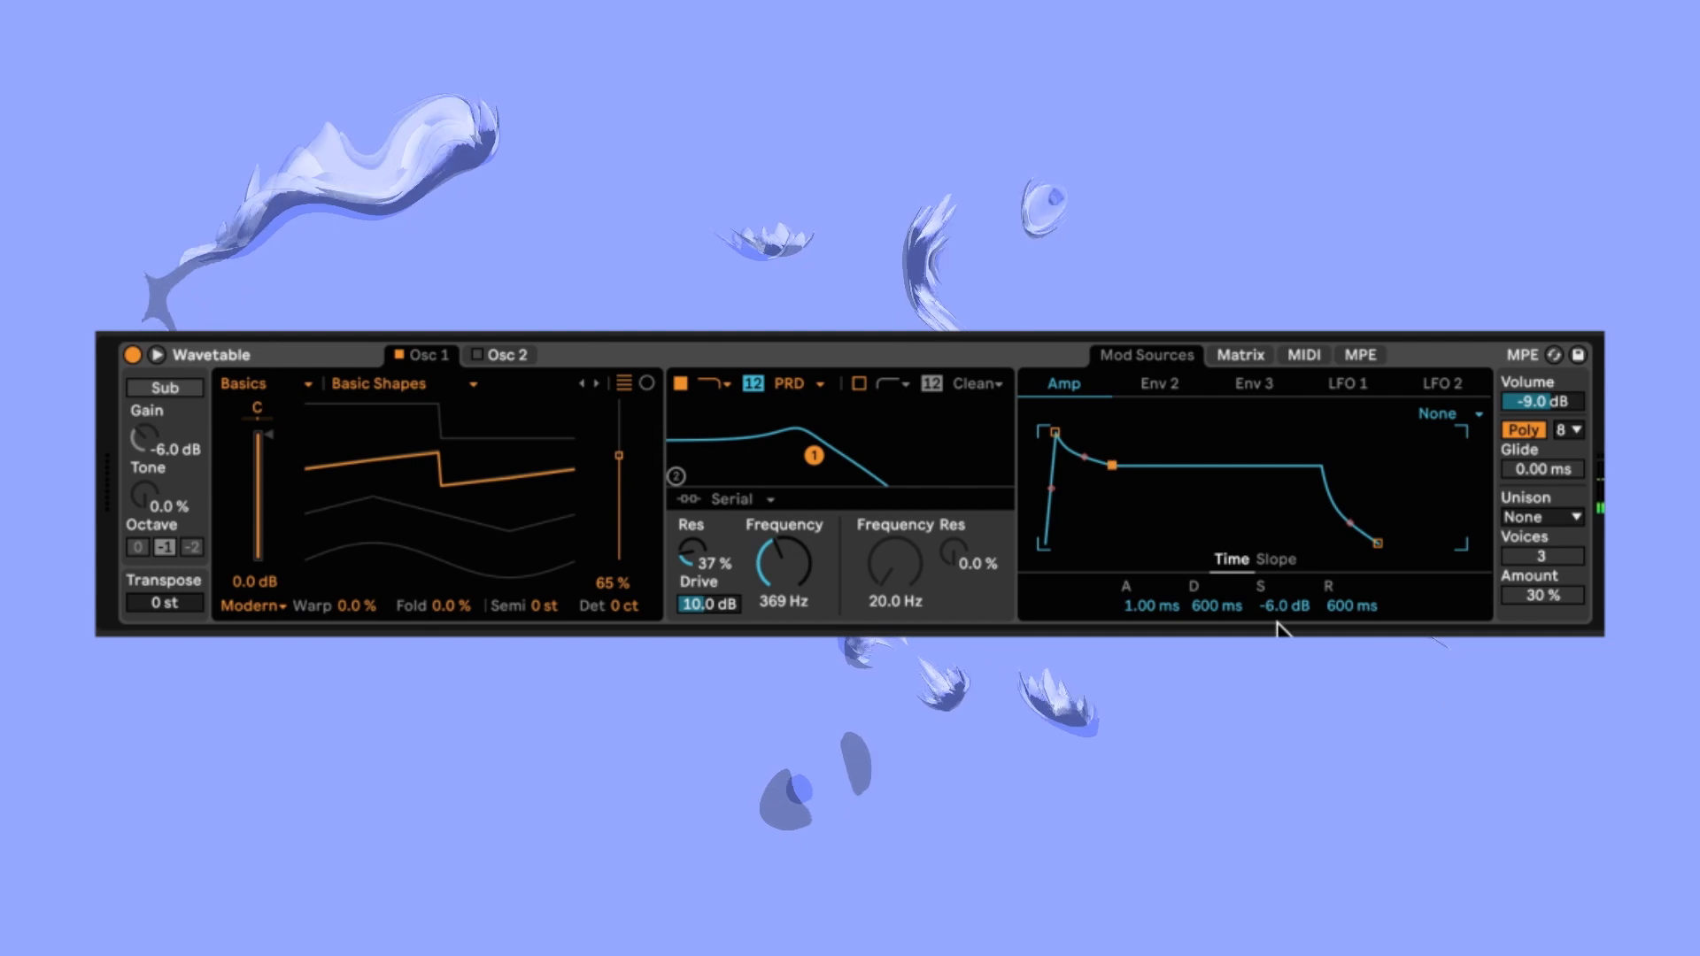
pyautogui.moveTo(1112, 466); pyautogui.dragTo(1112, 543)
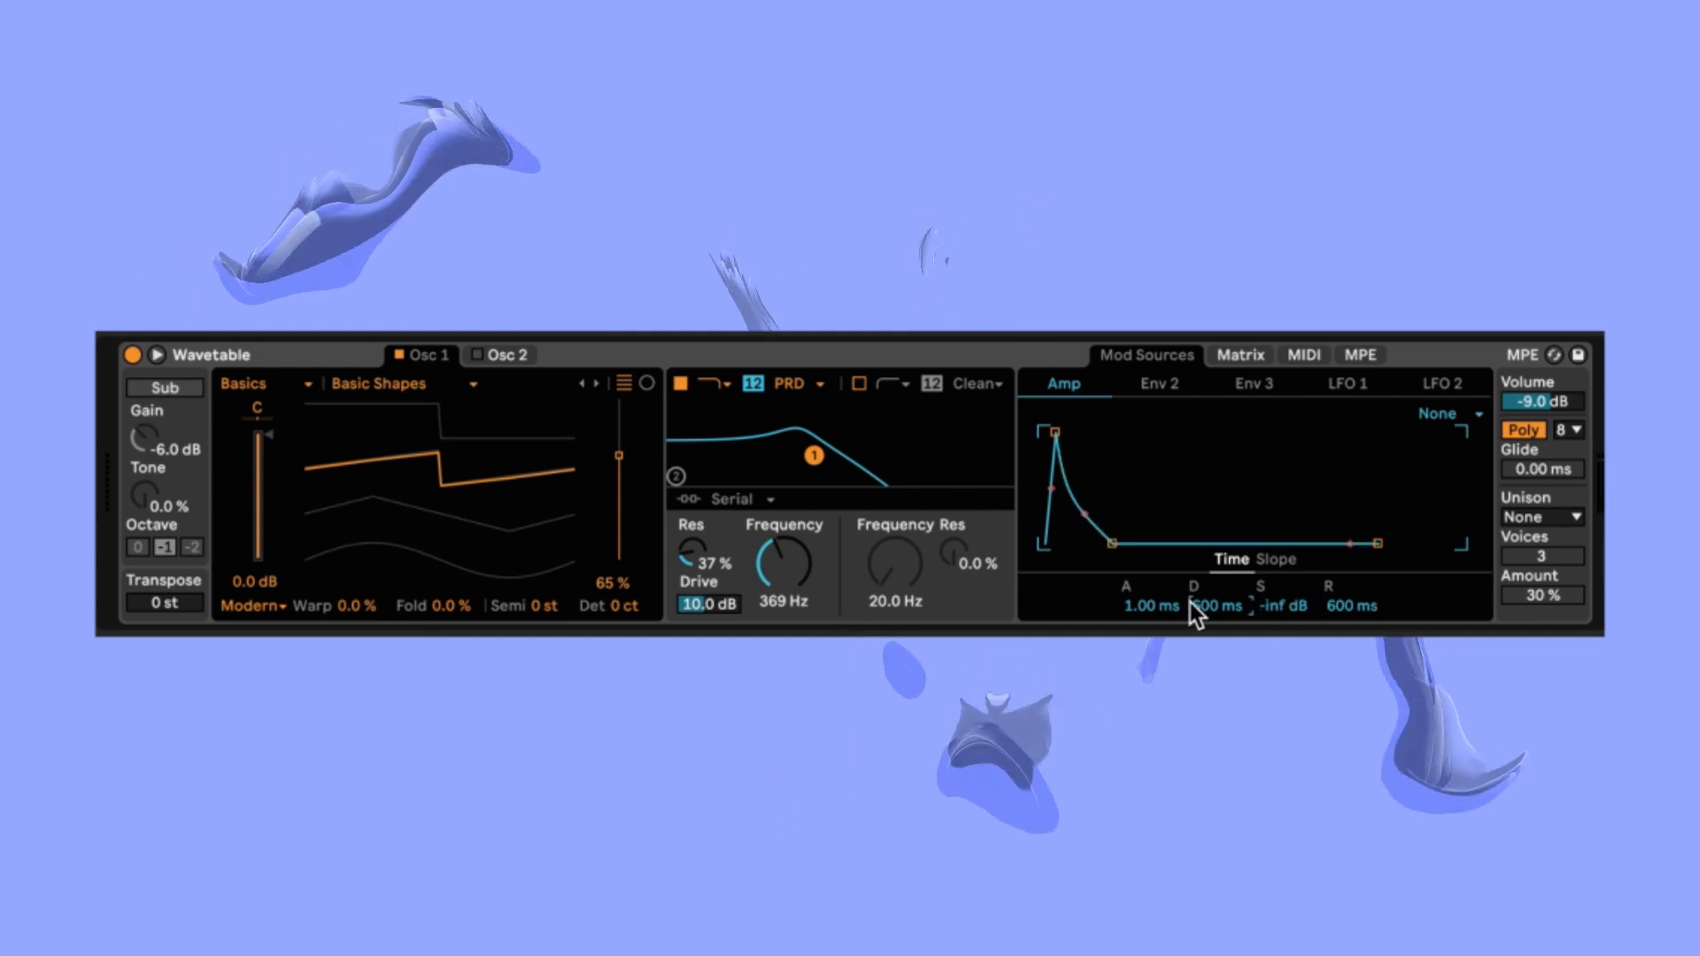
pyautogui.click(1335, 608)
pyautogui.write('200')
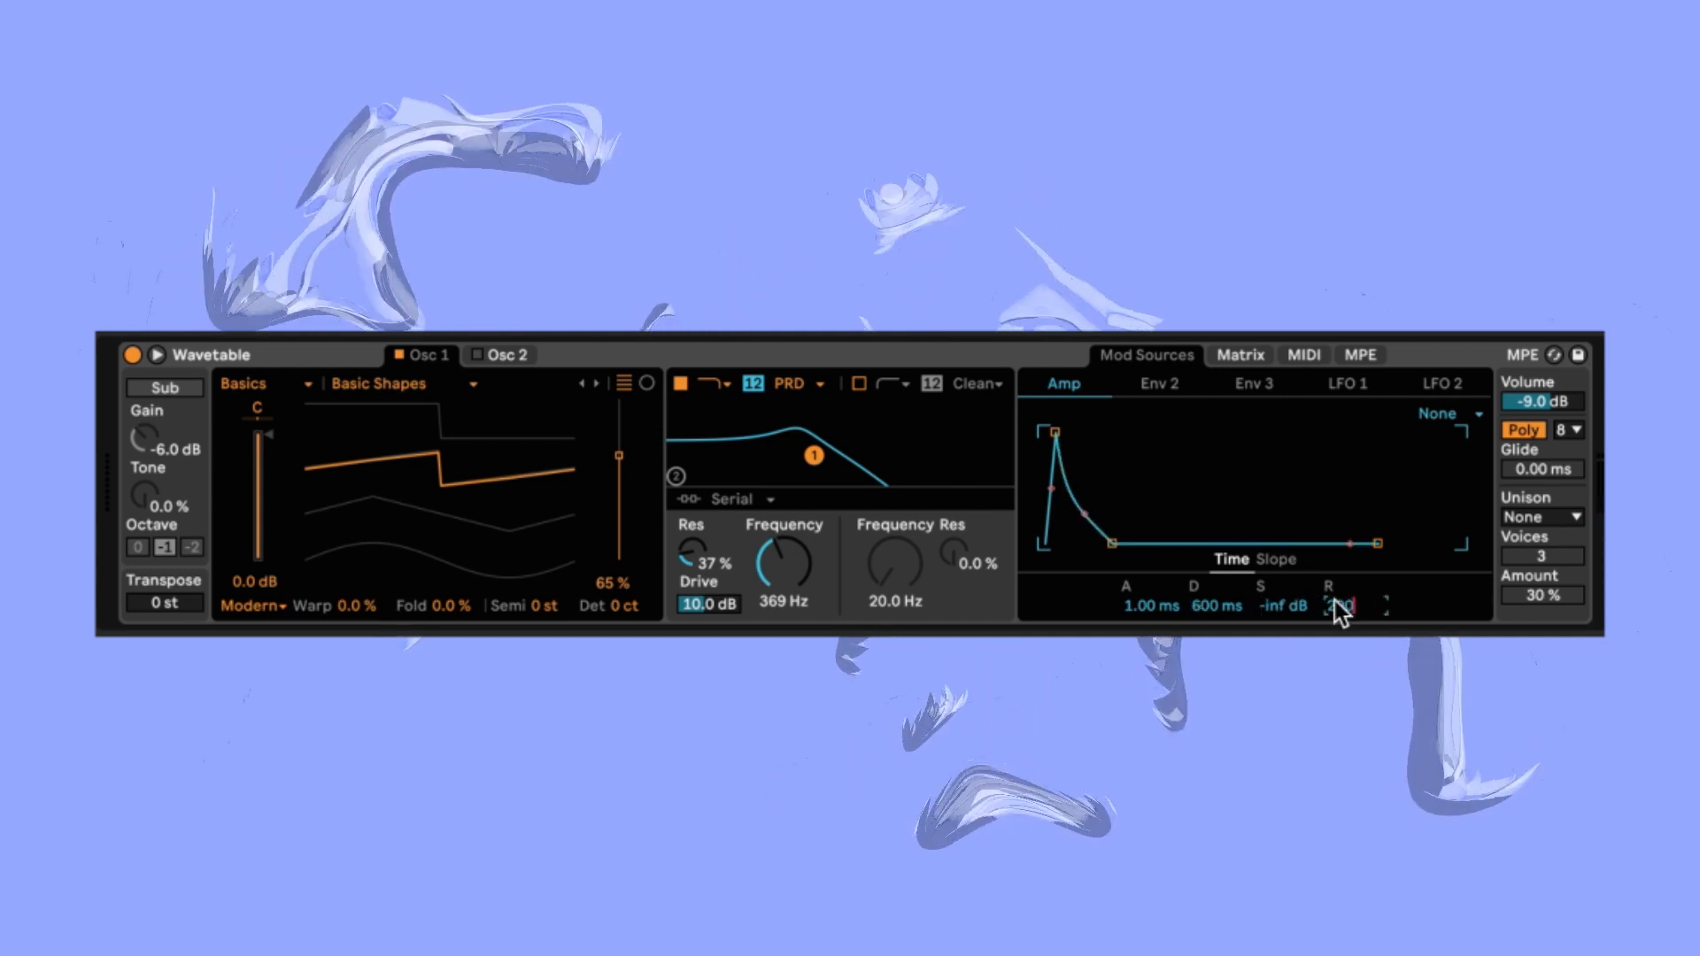
pyautogui.press('Return')
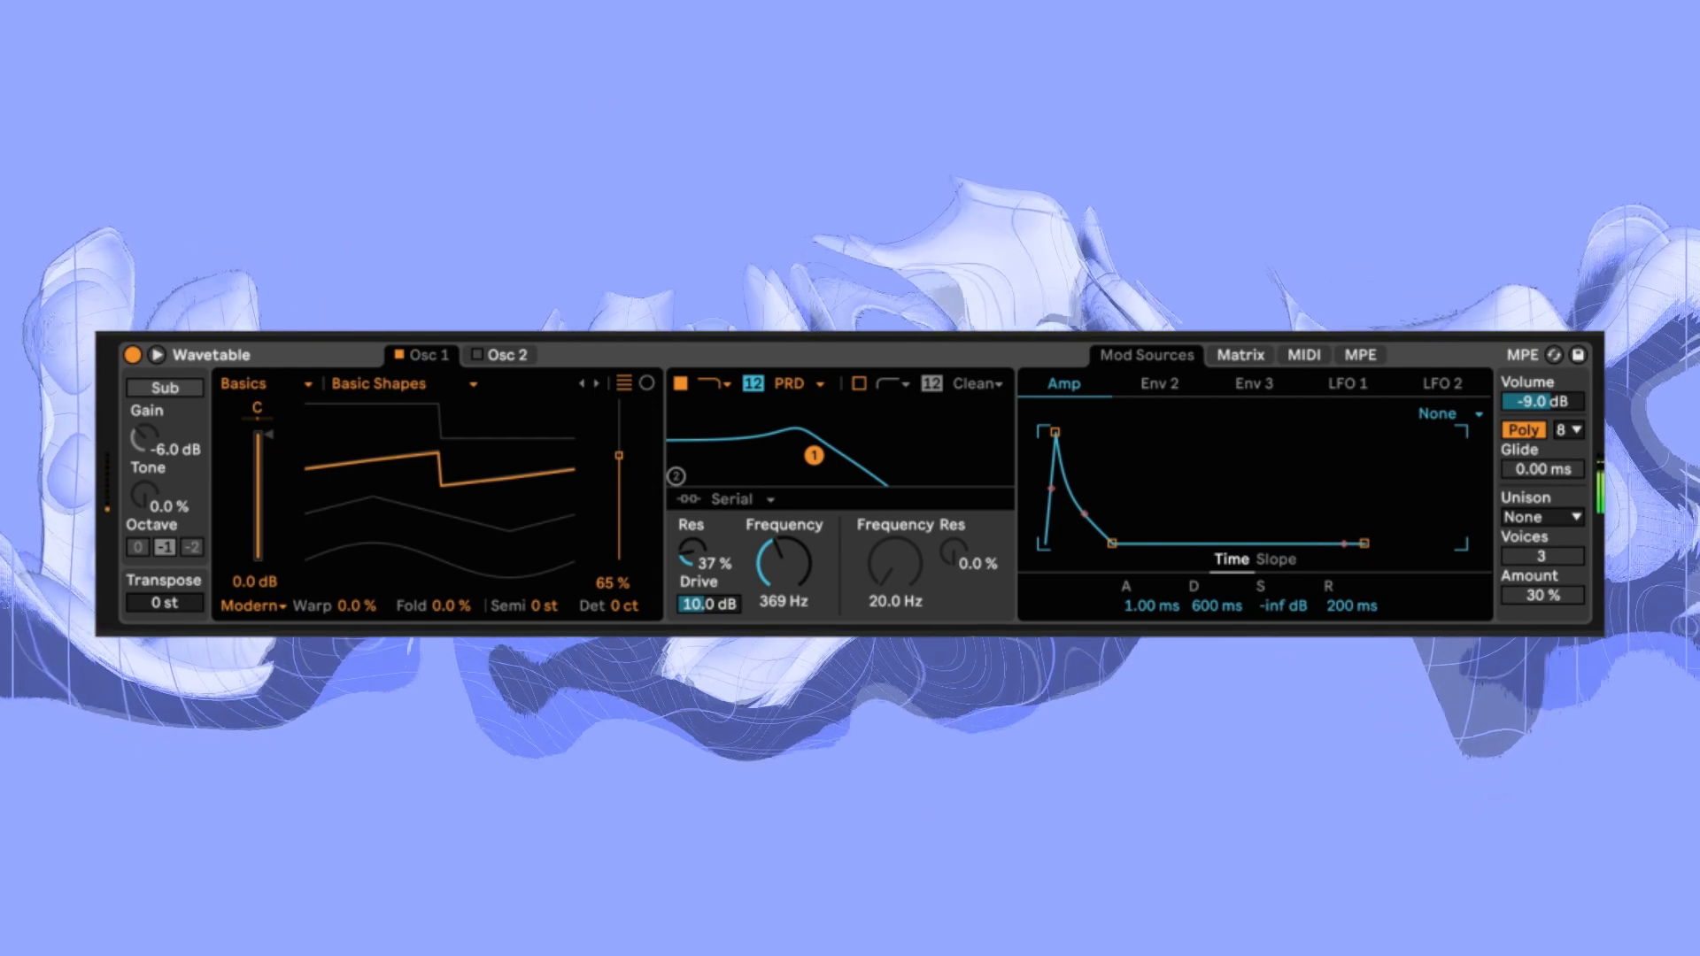
# Enable oscillator 2 with a wavetable position of 65%, a 12-semitone pitch offset and a gain of -5.1 dB
pyautogui.click(483, 356)
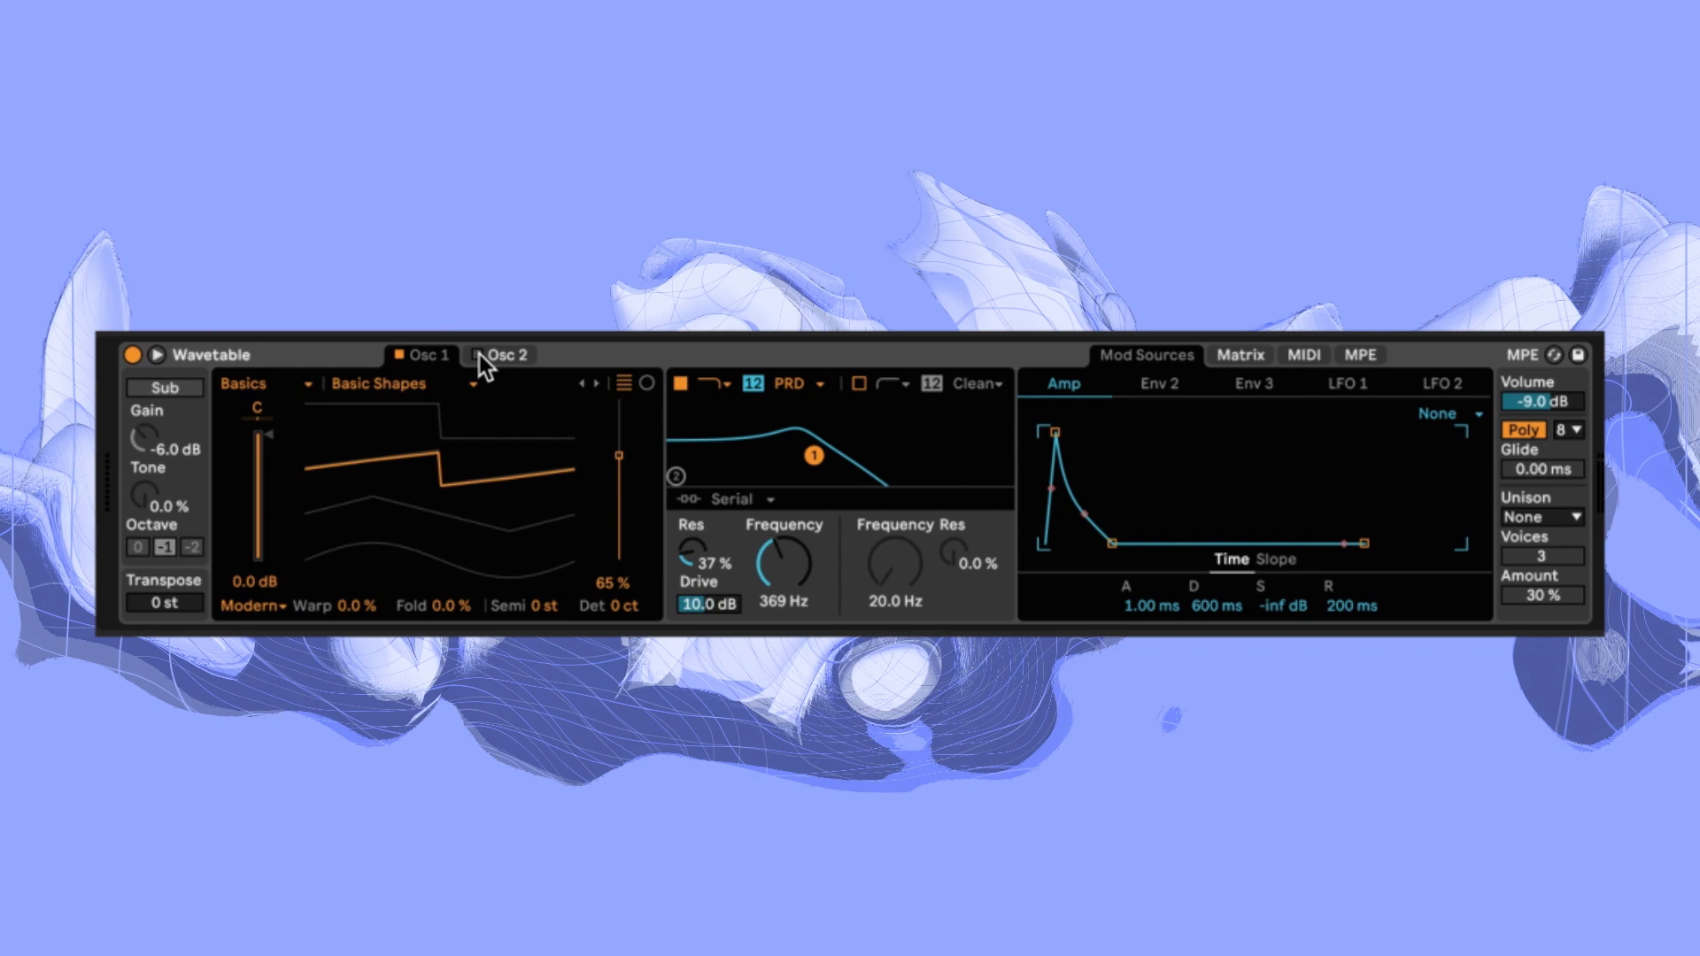
pyautogui.click(492, 356)
pyautogui.moveTo(631, 582); pyautogui.dragTo(631, 477)
pyautogui.click(576, 605)
pyautogui.write('12')
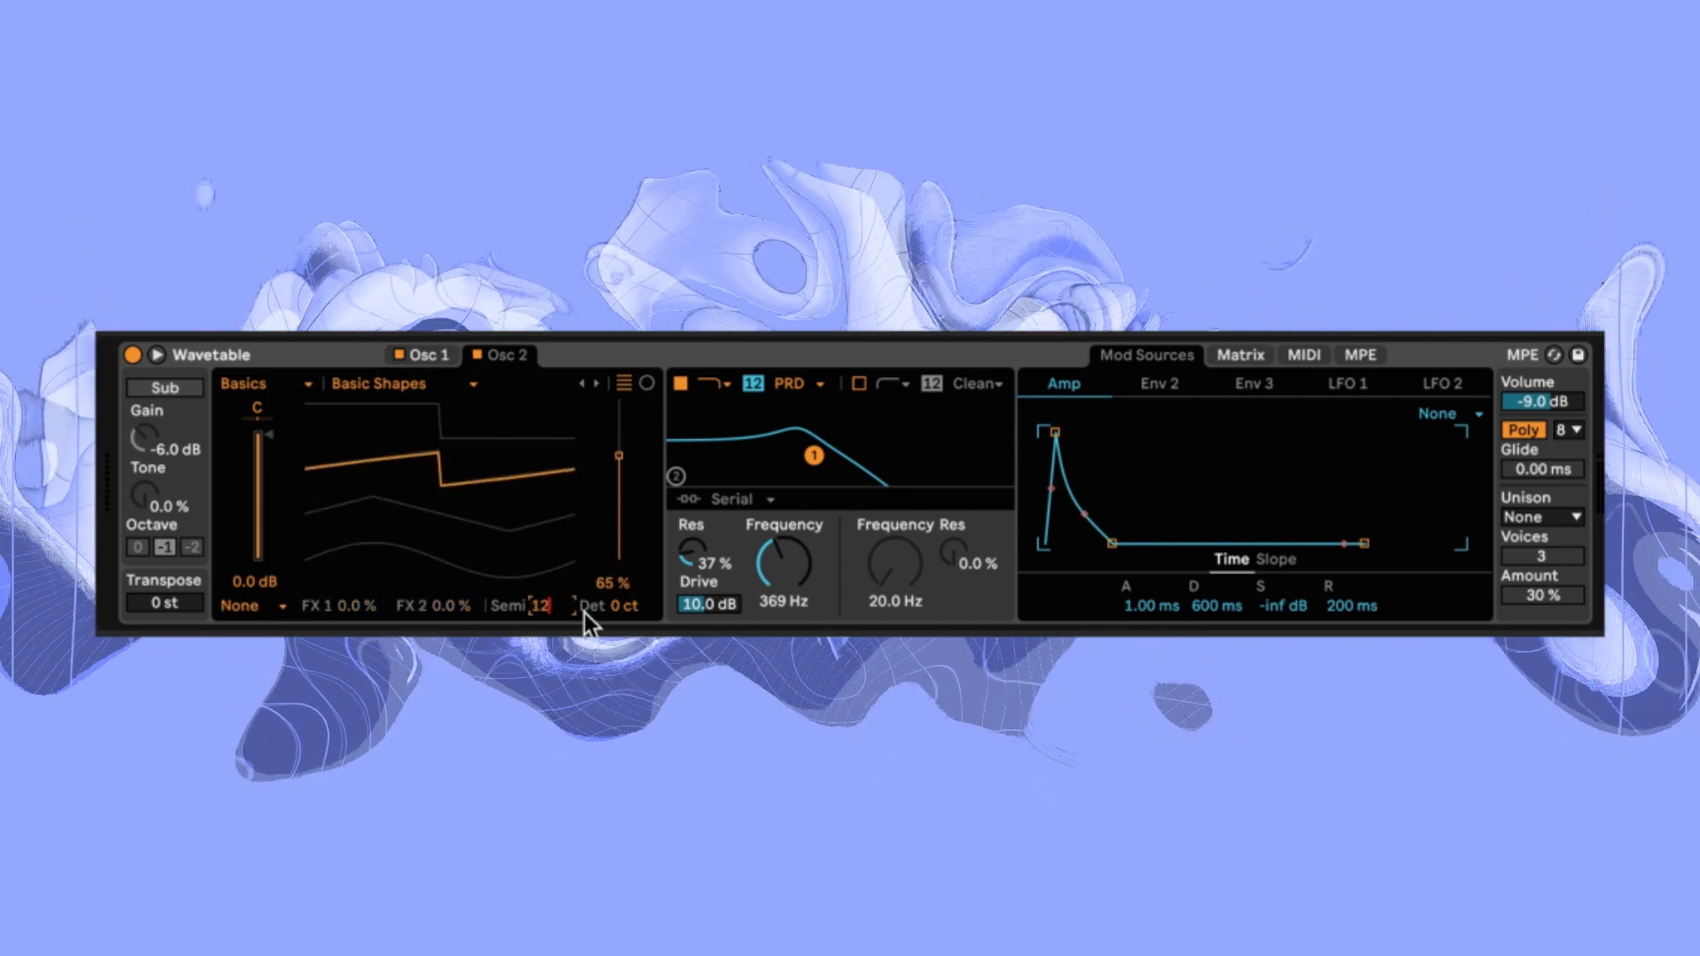
pyautogui.press('Return')
pyautogui.moveTo(271, 434); pyautogui.dragTo(273, 491)
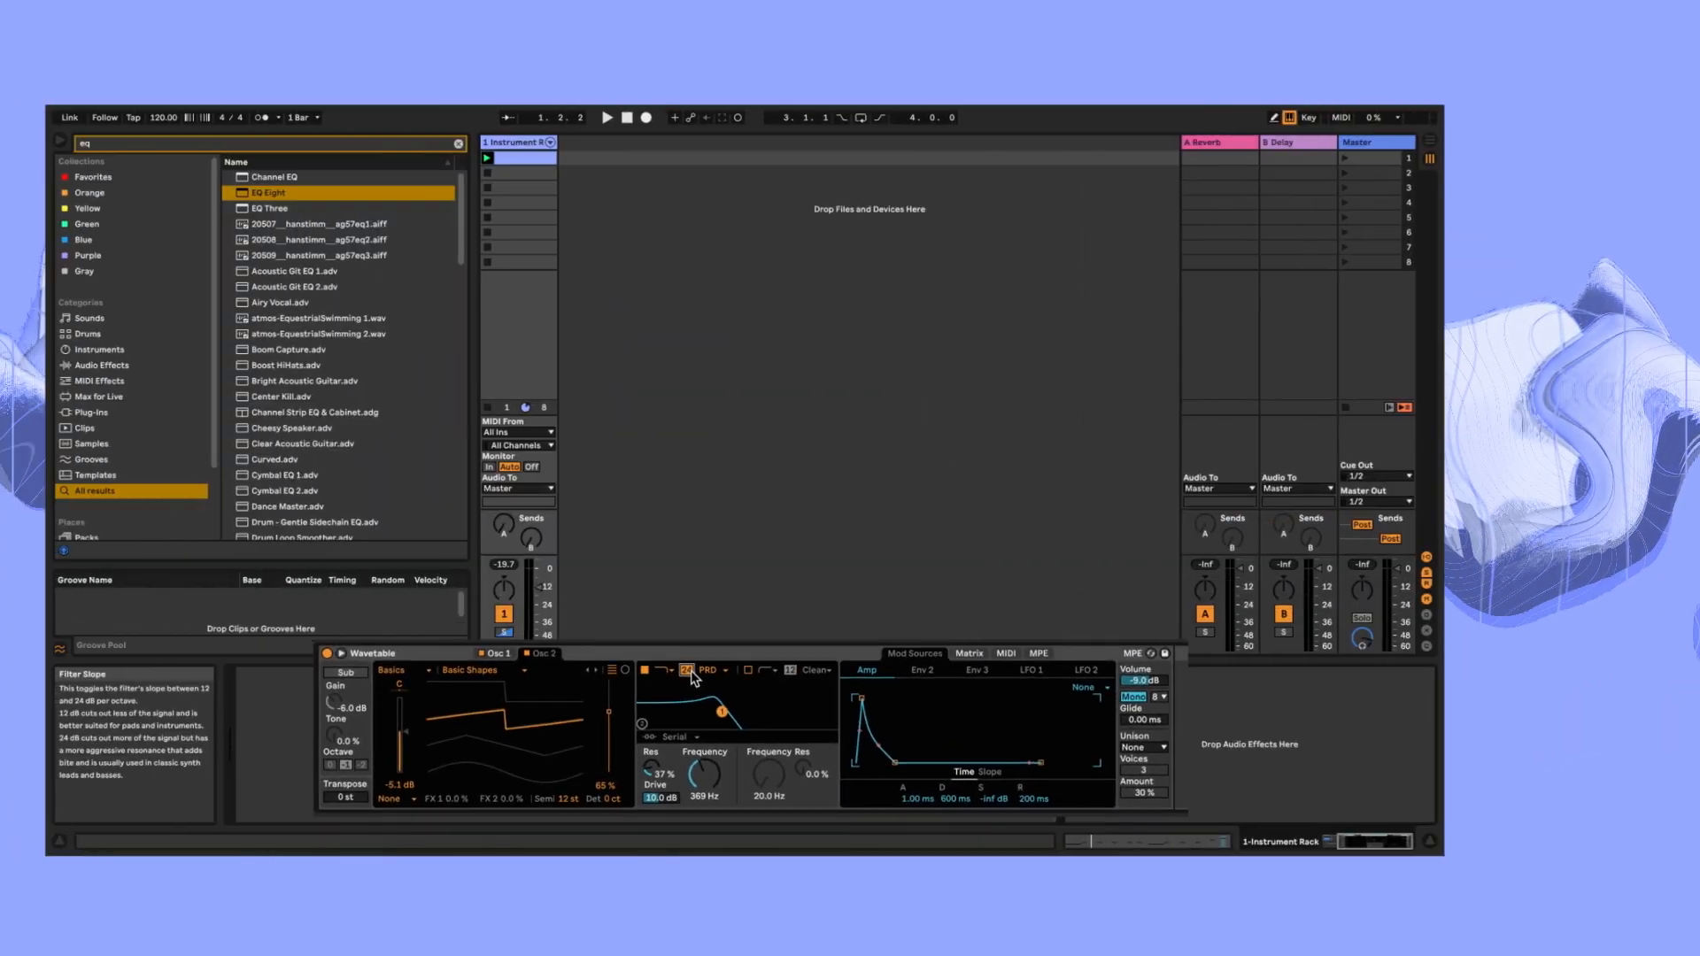
# Group the Wavetable into an Instrument Rack and show the rack's chain list
pyautogui.rightClick(706, 675)
pyautogui.click(752, 758)
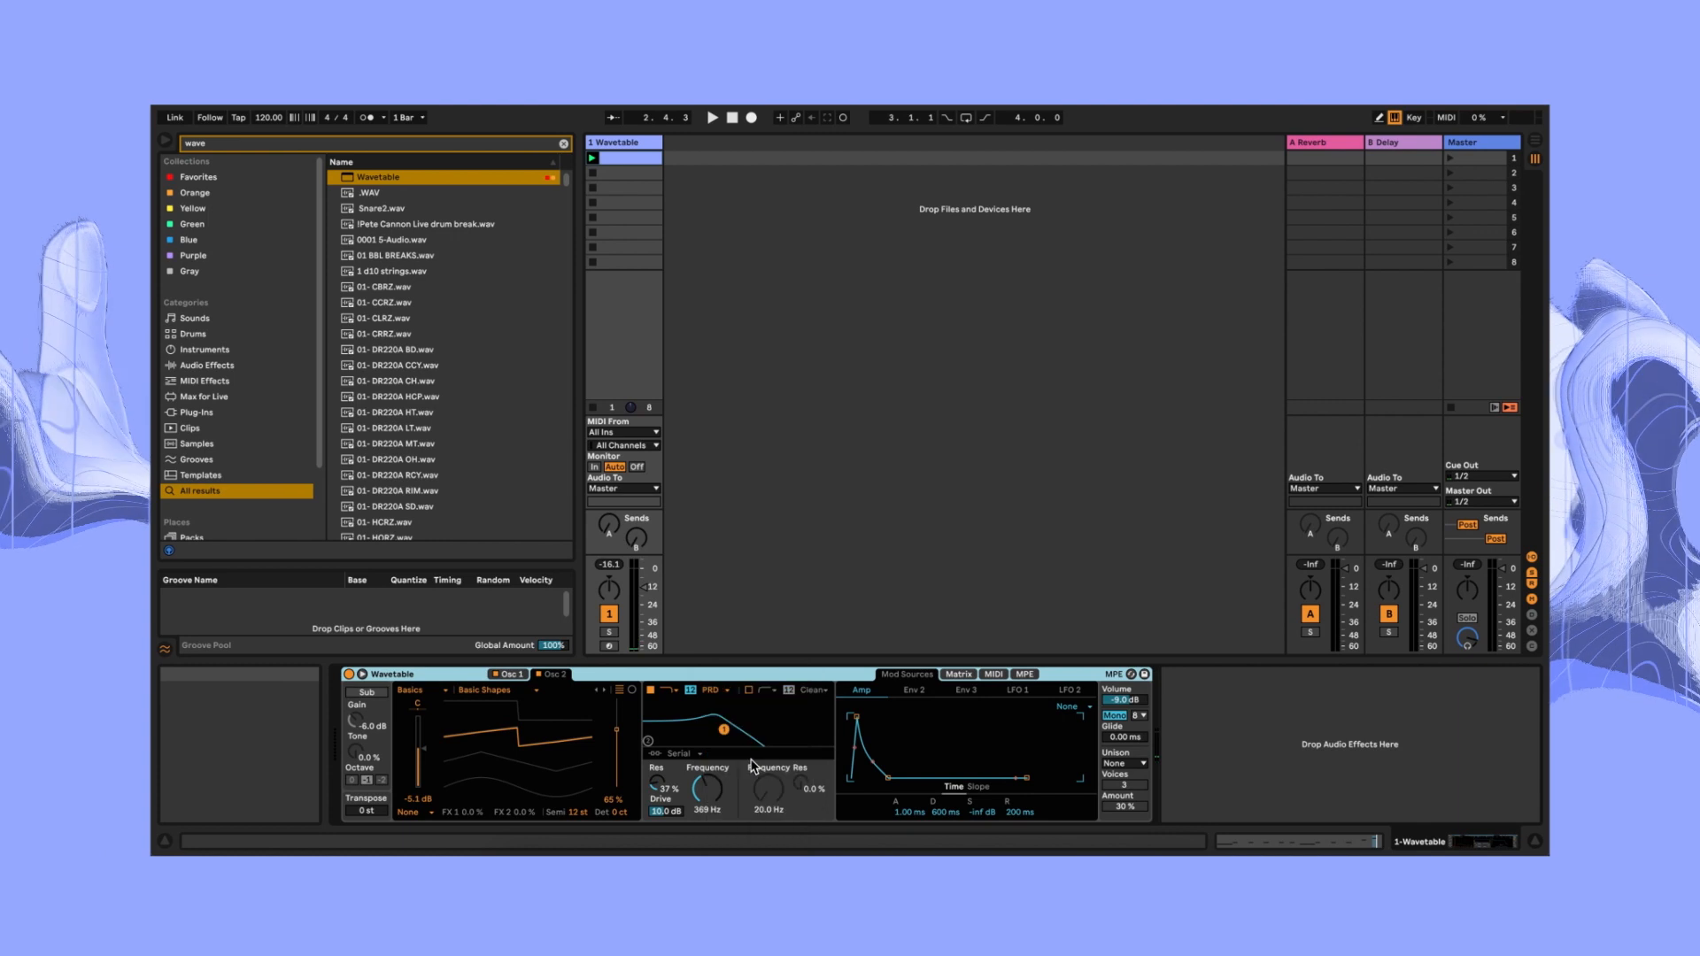
pyautogui.click(350, 730)
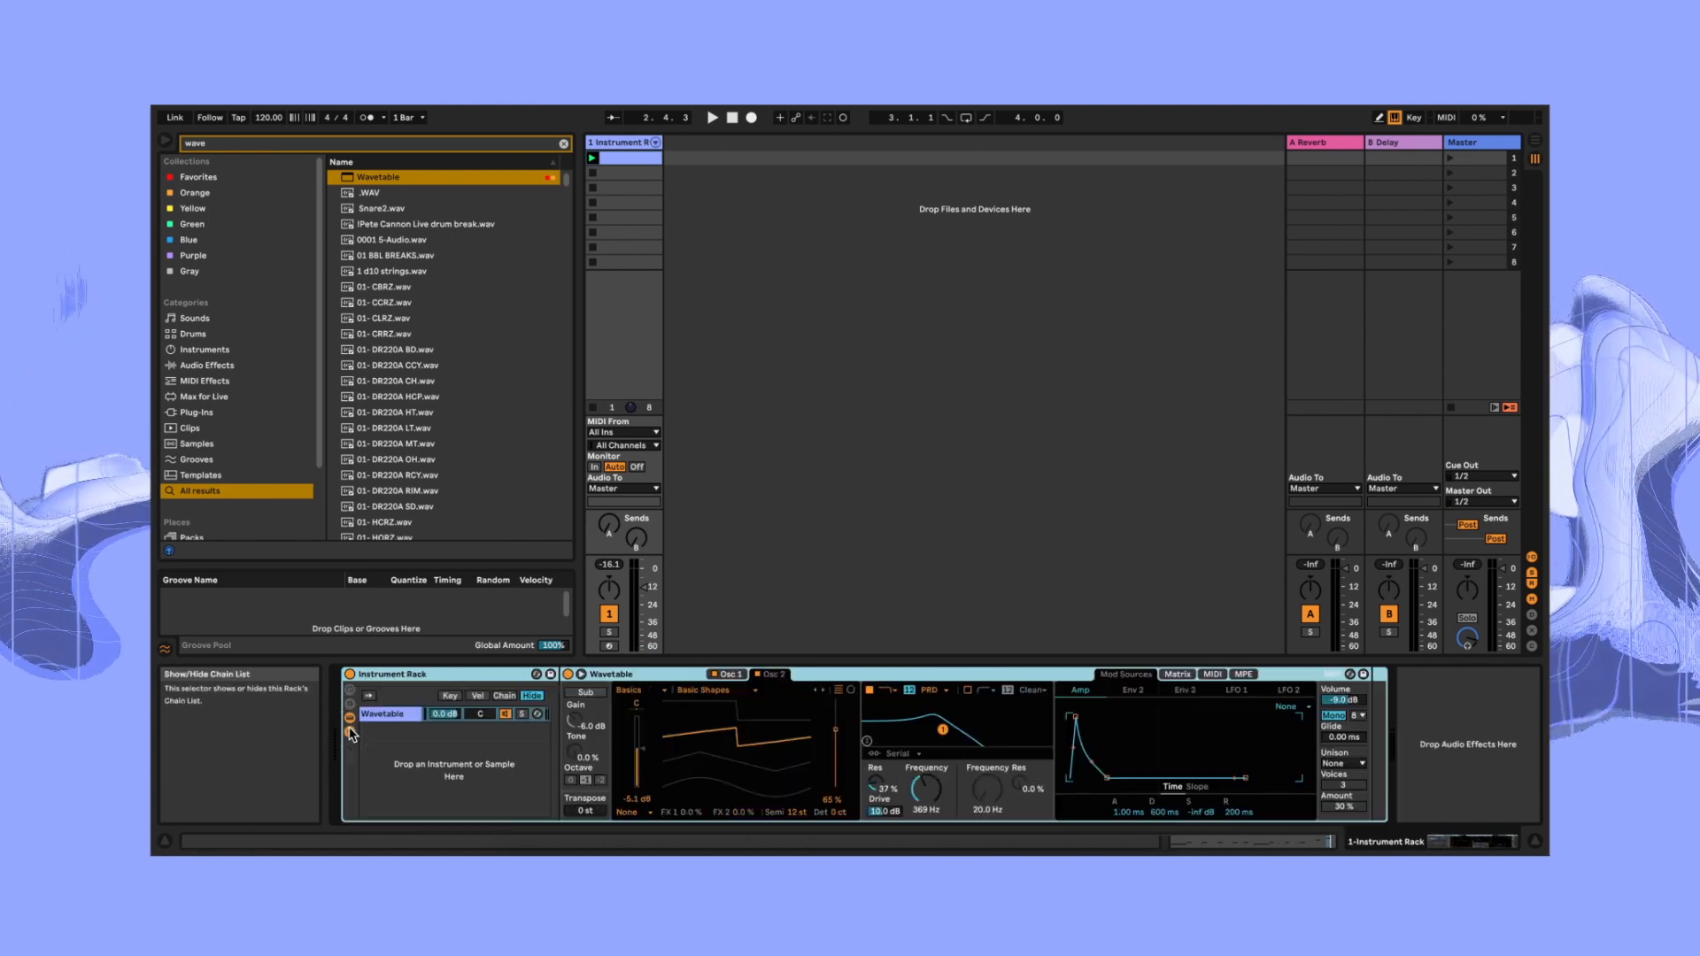
# Rename the rack chain Hi, duplicate it and name the copy Low
pyautogui.rightClick(394, 714)
pyautogui.click(457, 565)
pyautogui.write('Hi')
pyautogui.press('Return')
pyautogui.press('super+d')
pyautogui.rightClick(397, 730)
pyautogui.click(421, 583)
pyautogui.write('Low')
pyautogui.press('Return')
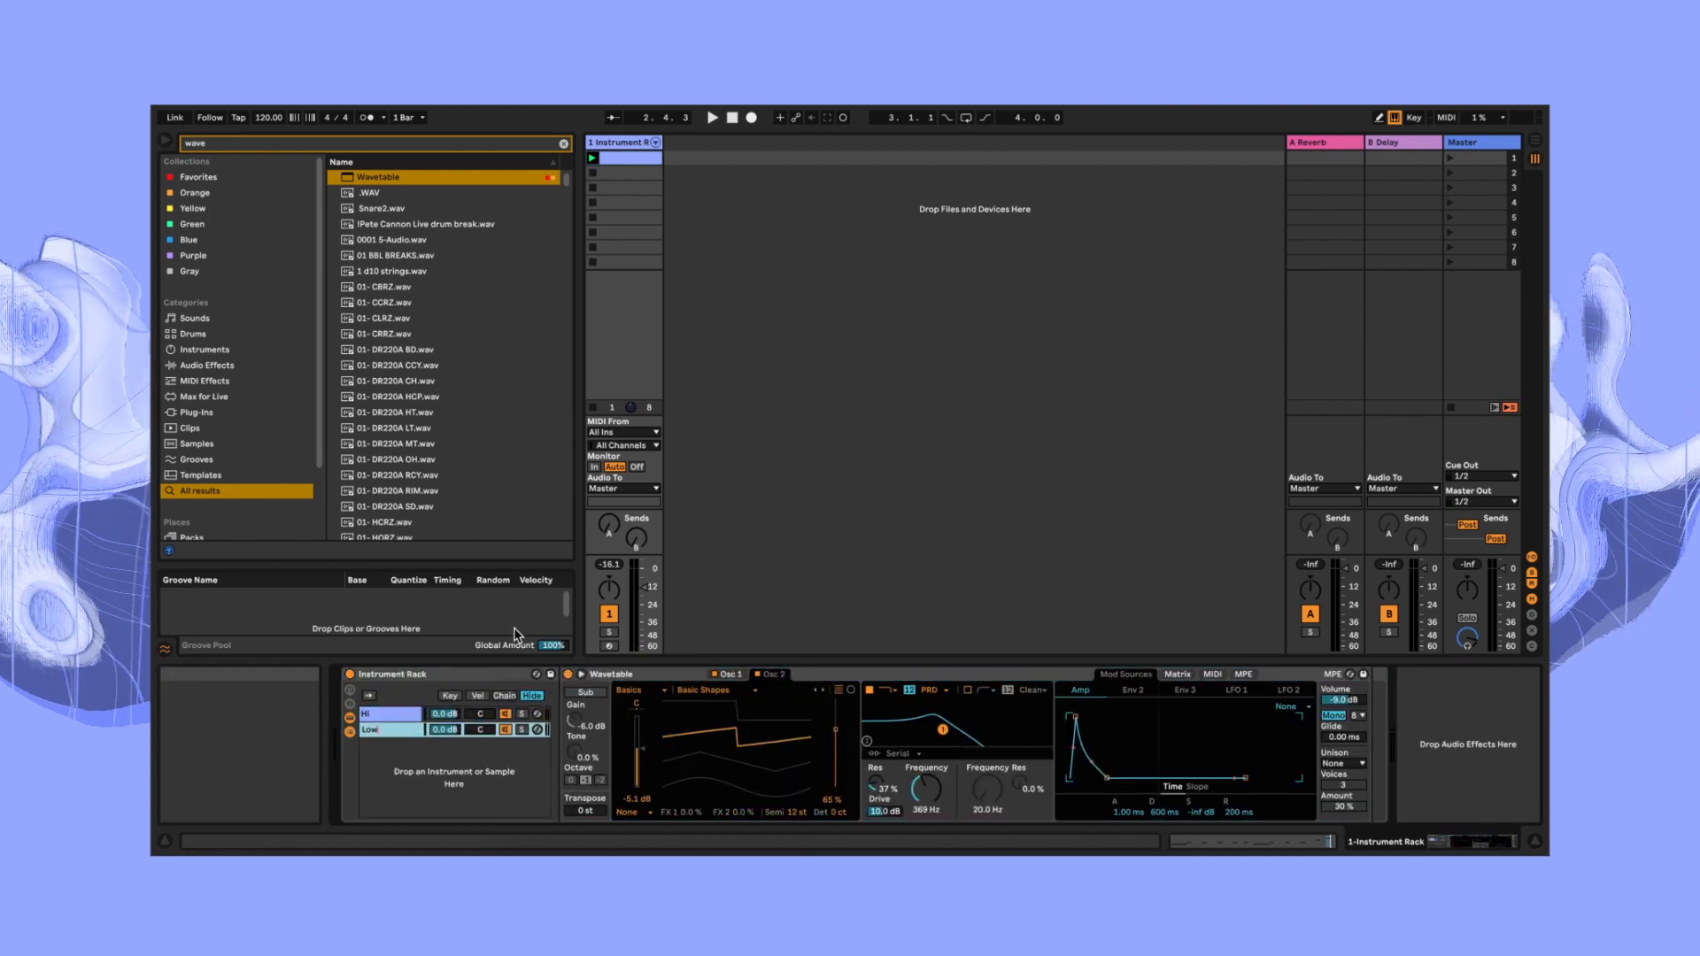
# Recolour the Low chain blue, and solo and select the Hi chain
pyautogui.rightClick(397, 730)
pyautogui.click(532, 674)
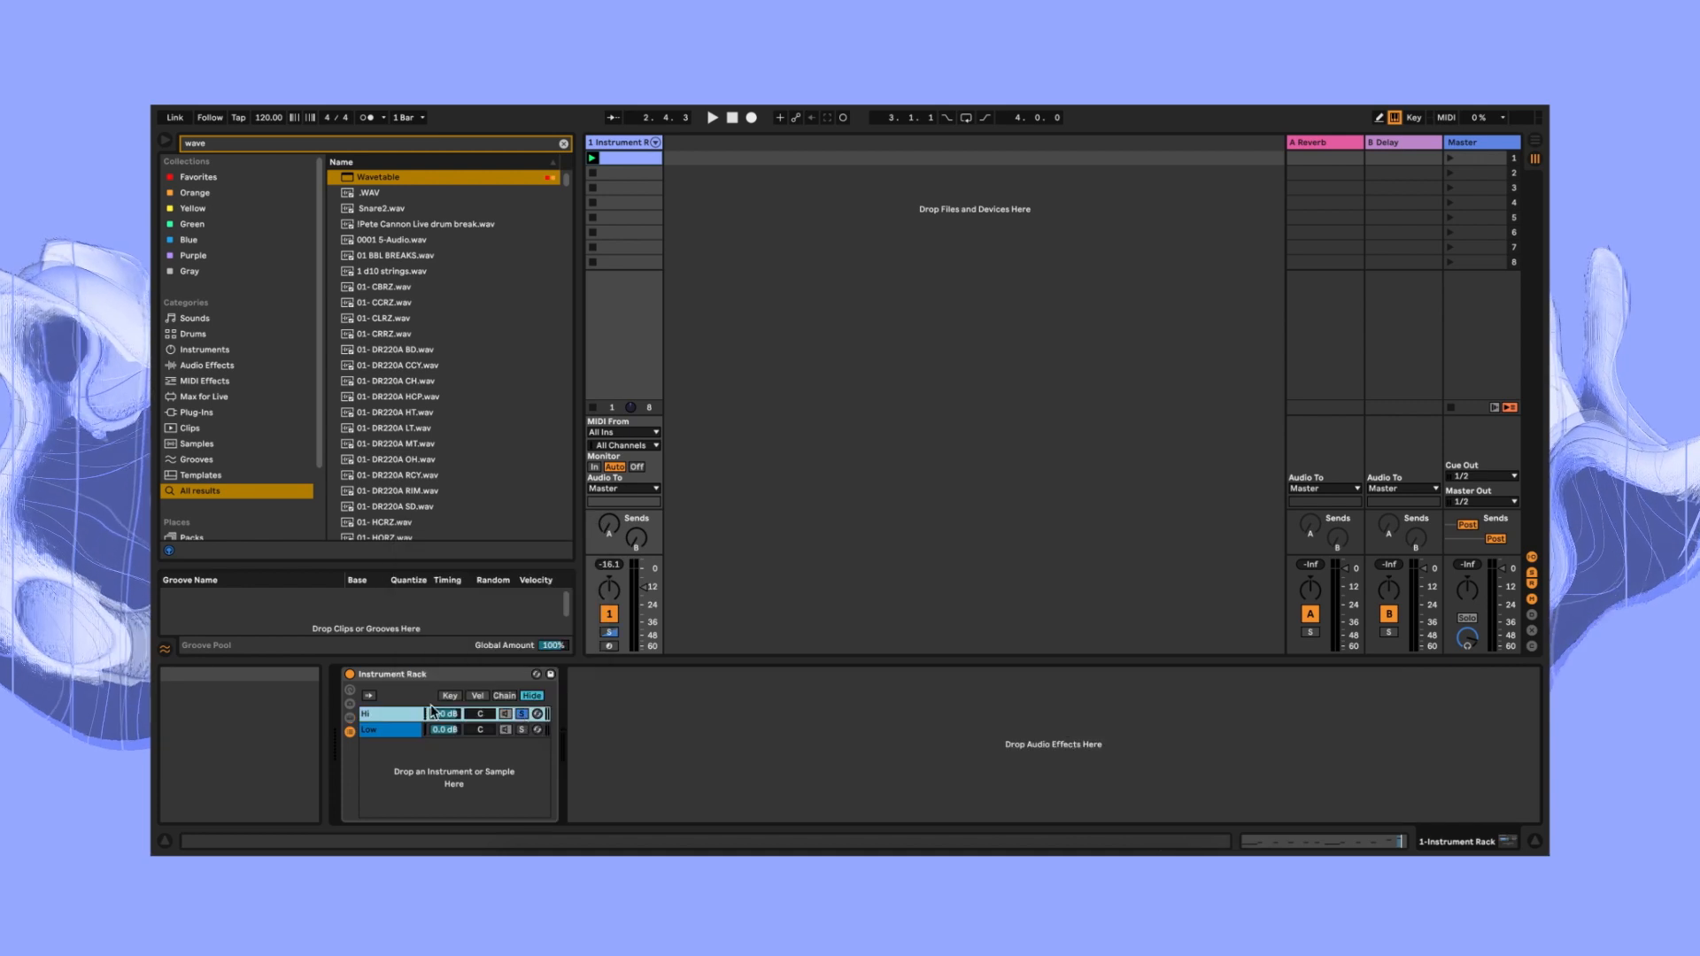
pyautogui.click(385, 714)
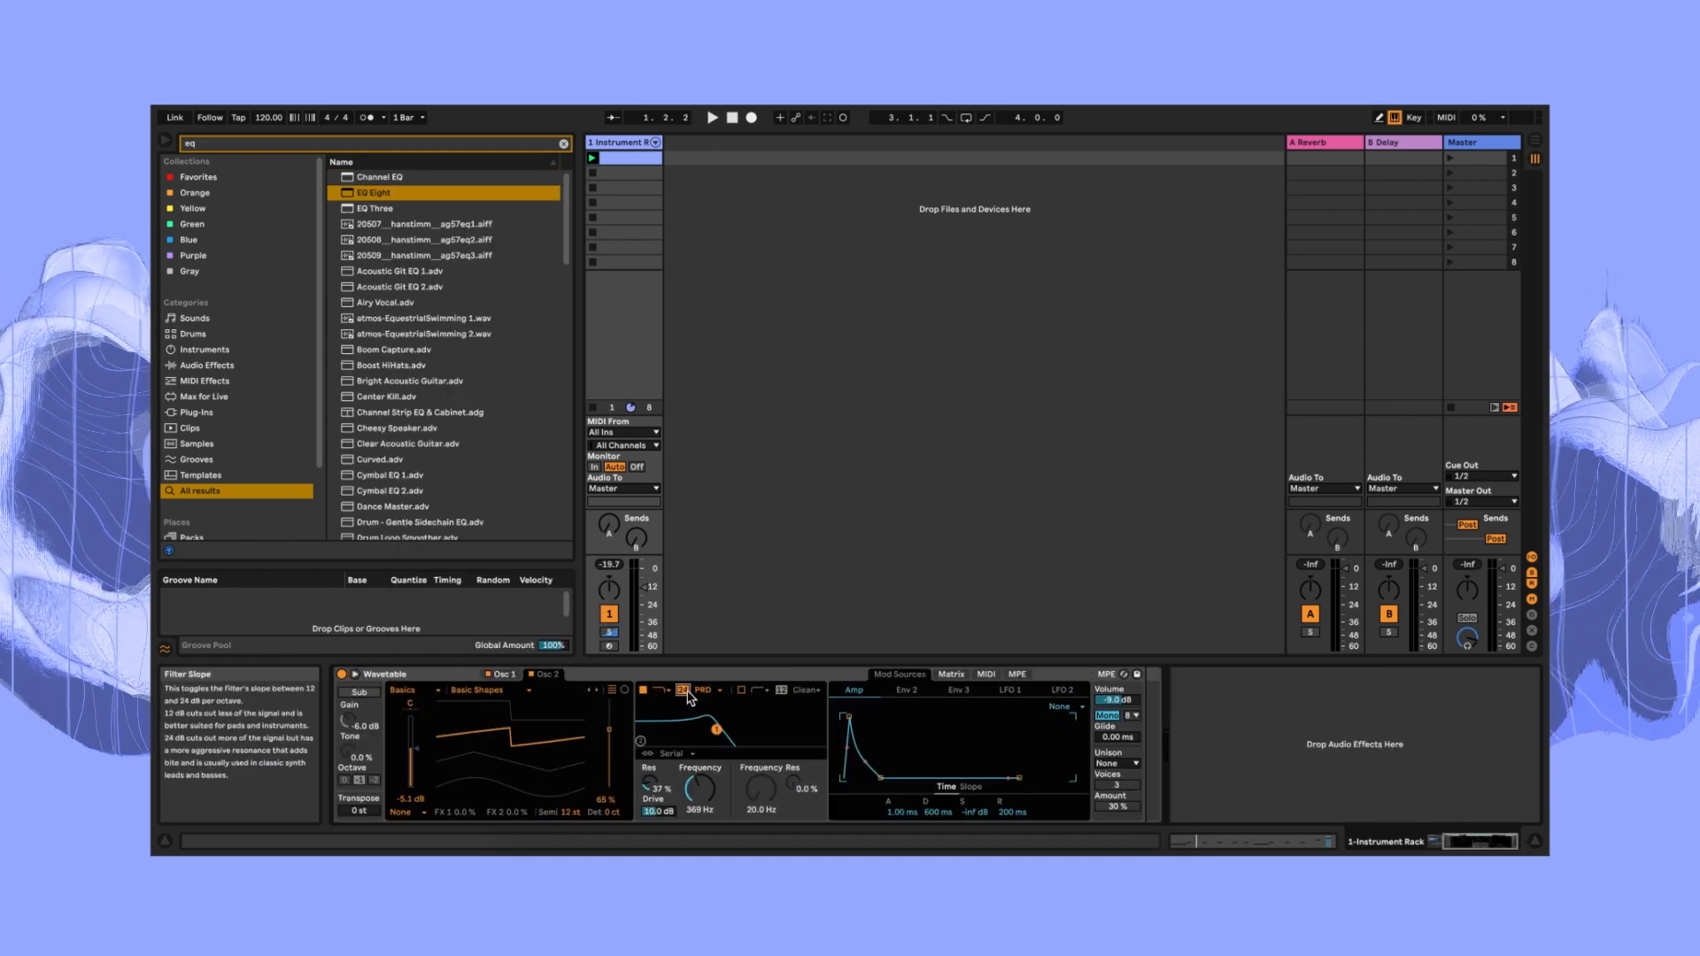
# Add an EQ Eight after the Wavetable and start playback to hear the chain
pyautogui.moveTo(373, 192); pyautogui.dragTo(1270, 748)
pyautogui.press('space')
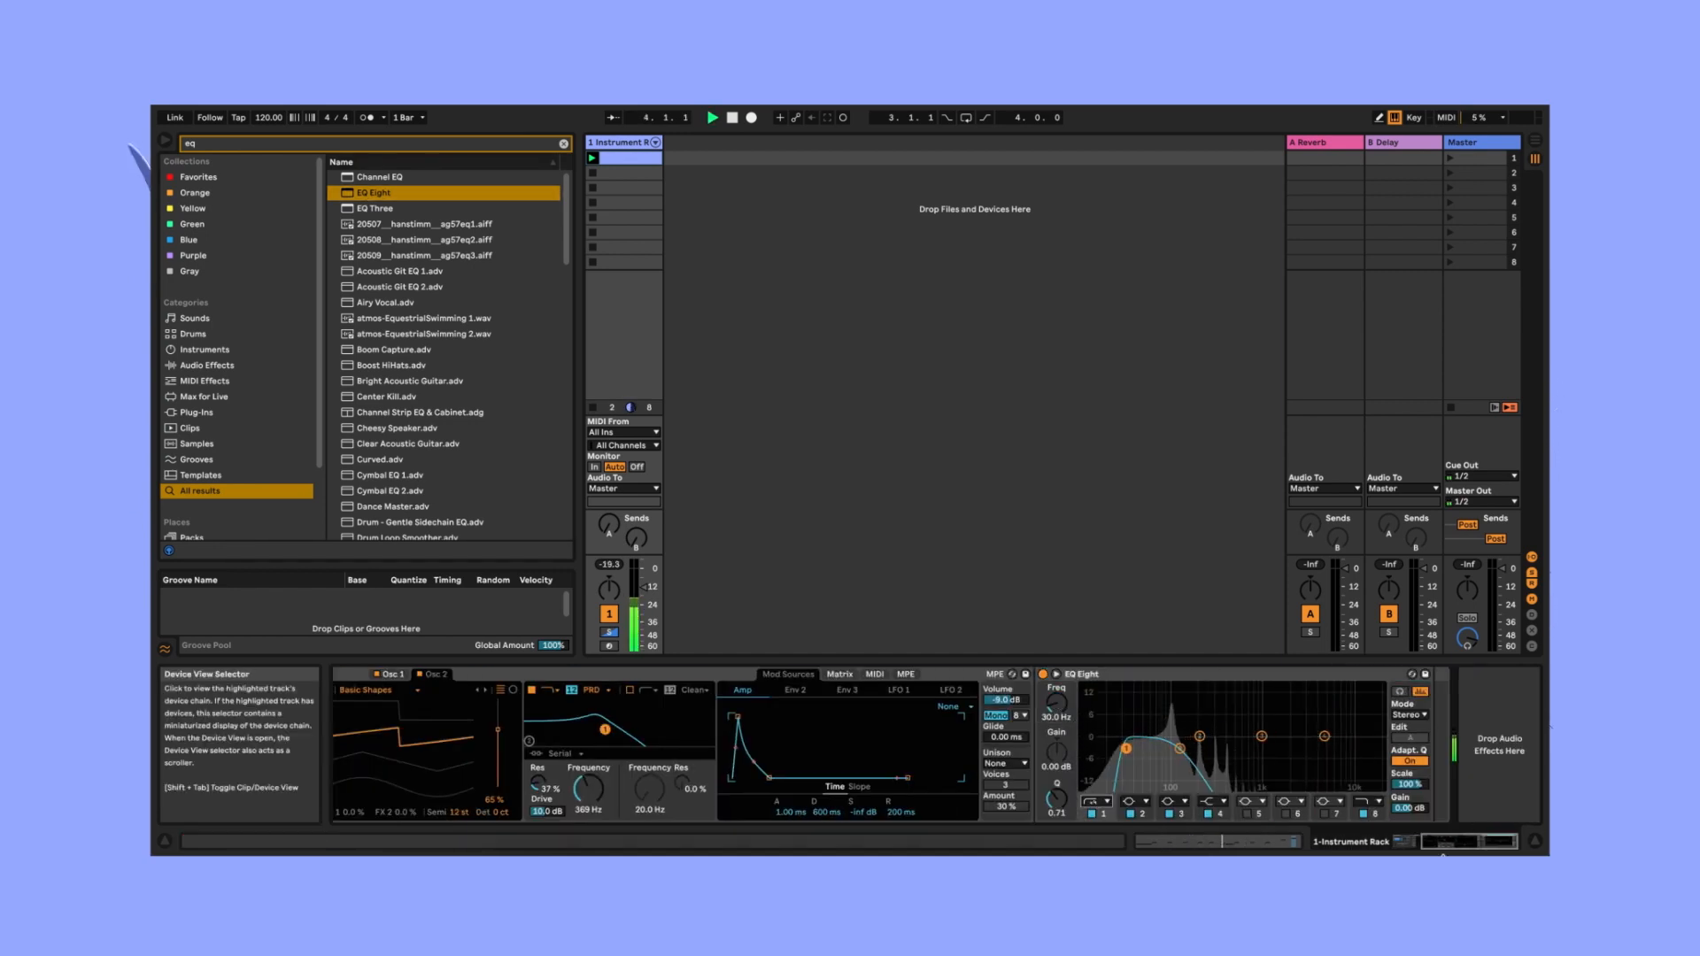
pyautogui.click(1461, 846)
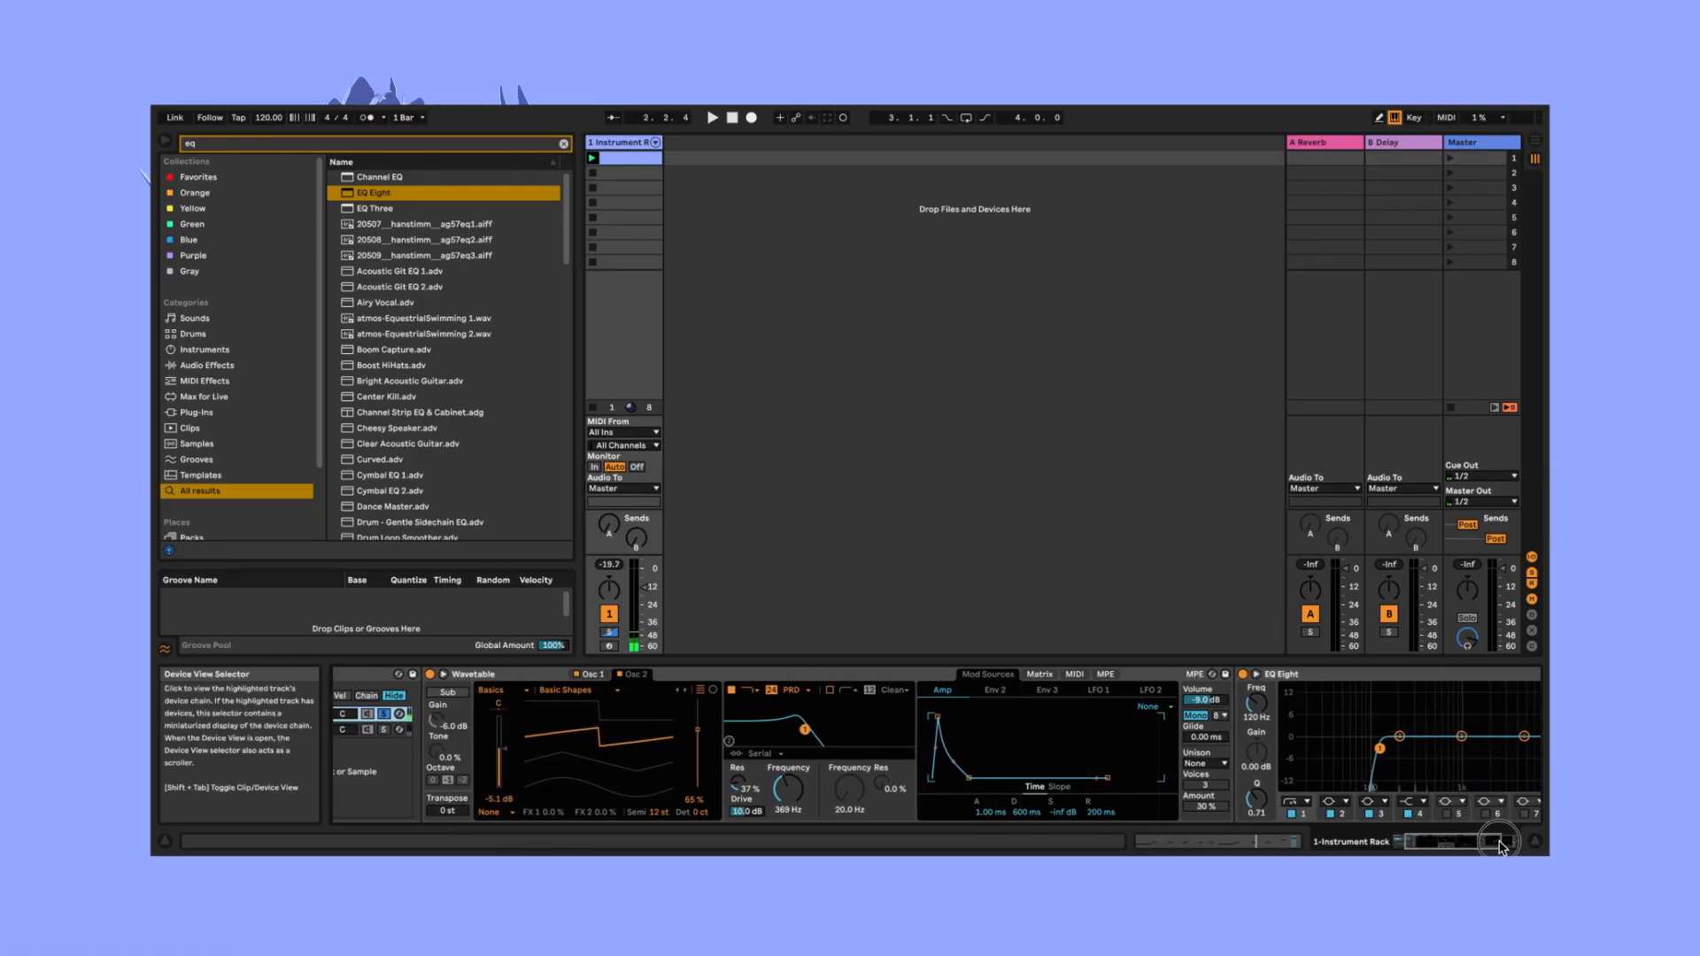
# Add a Reverb, move it directly behind the Hi chain's EQ Eight and play the result
pyautogui.click(1499, 849)
pyautogui.write('ve')
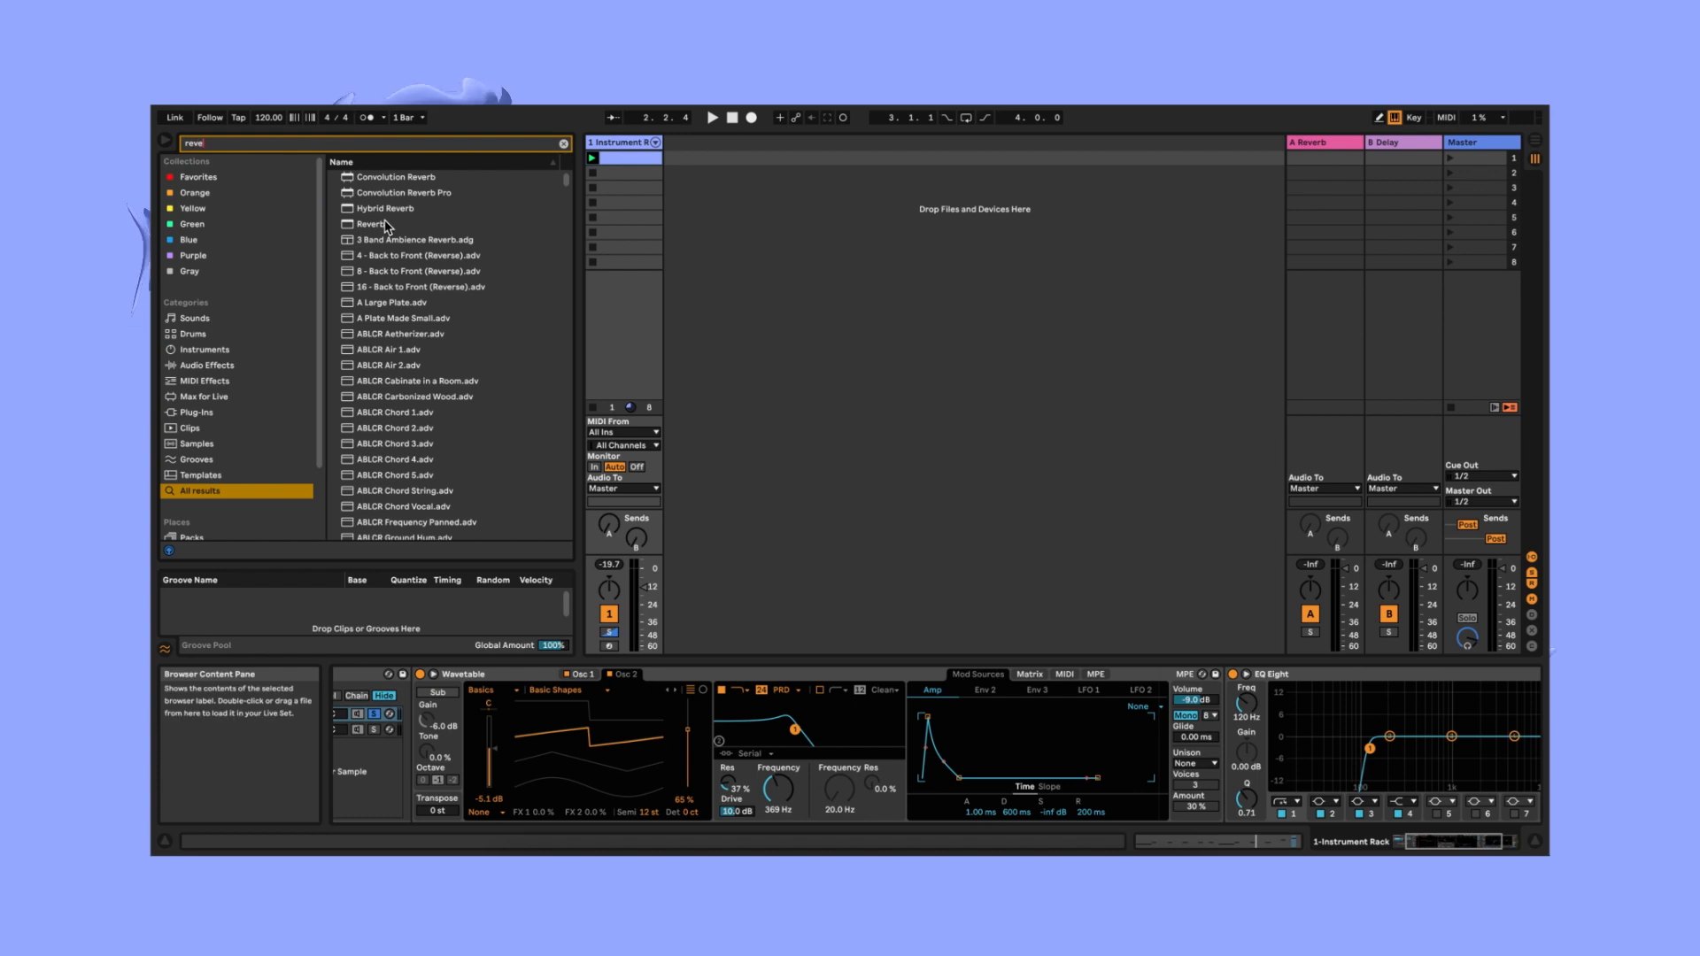
pyautogui.moveTo(385, 226); pyautogui.dragTo(660, 393)
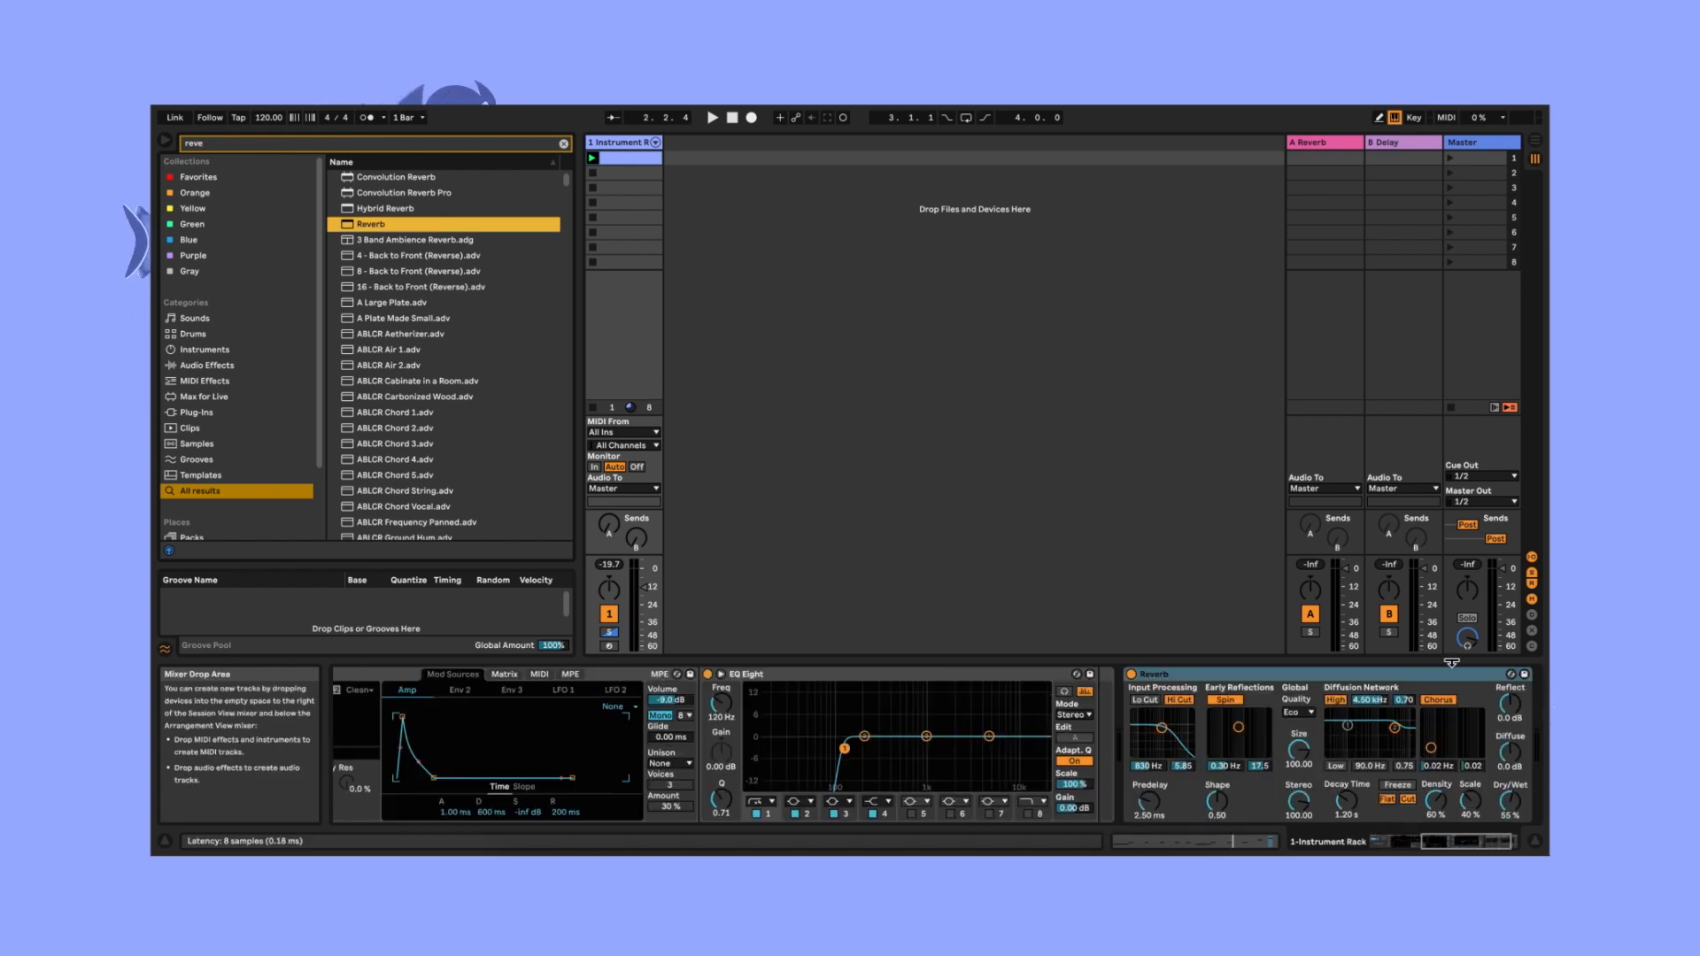
pyautogui.moveTo(1171, 676); pyautogui.dragTo(1075, 681)
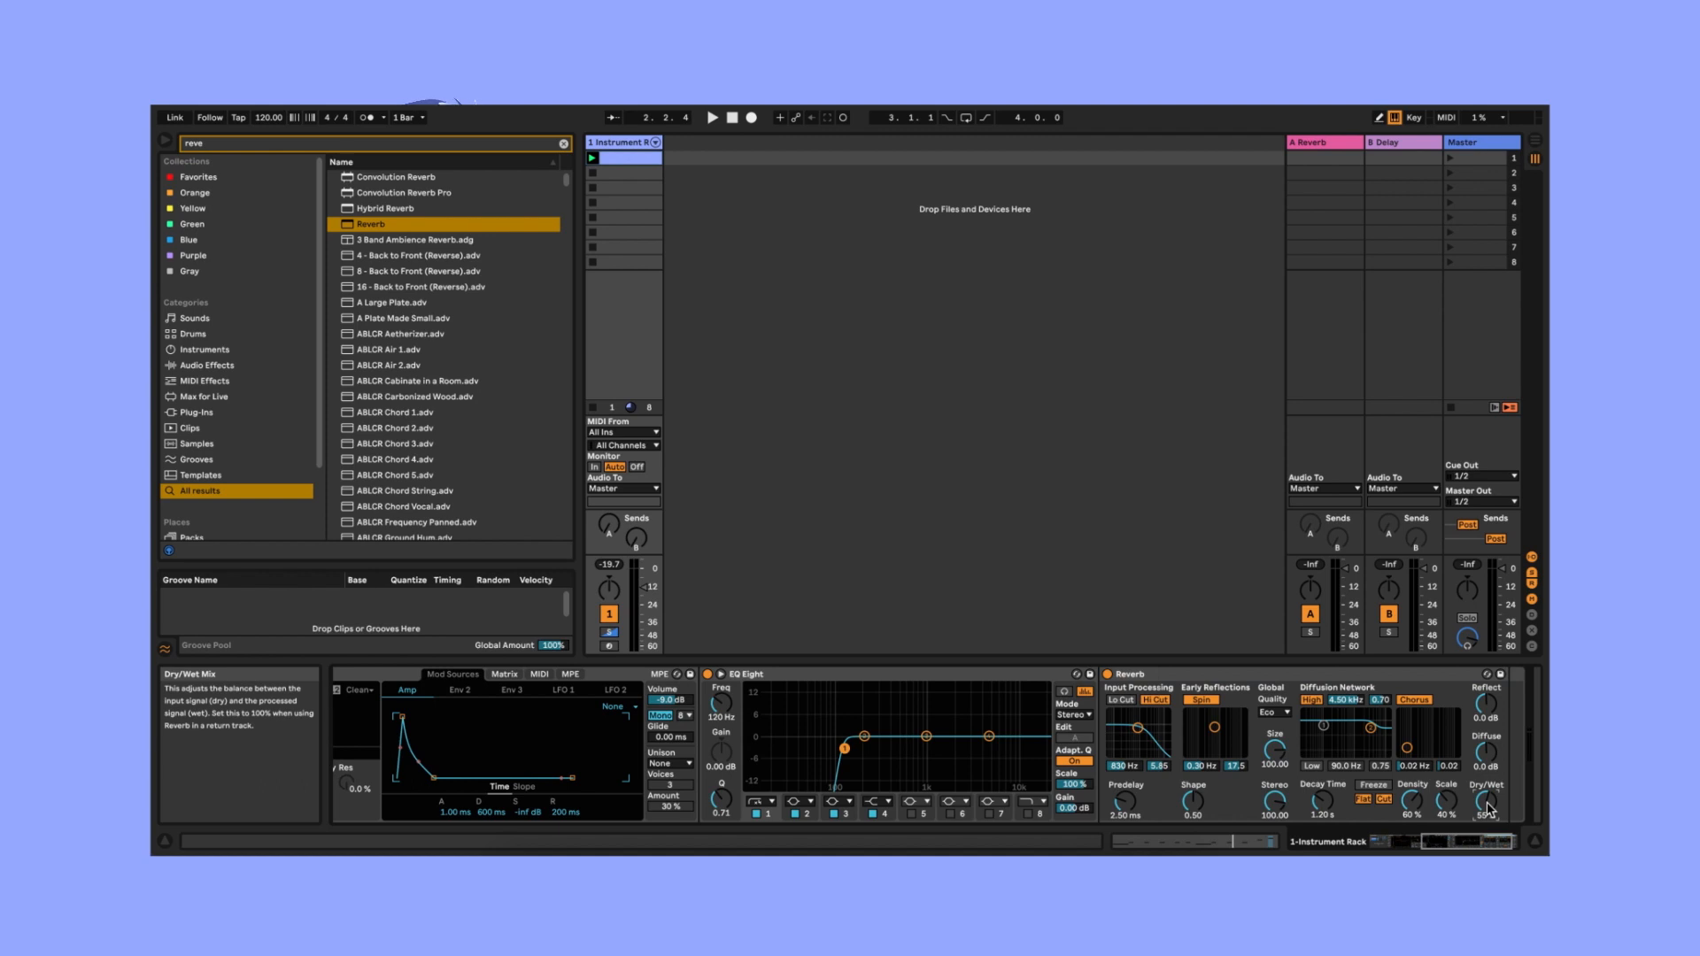
pyautogui.press('space')
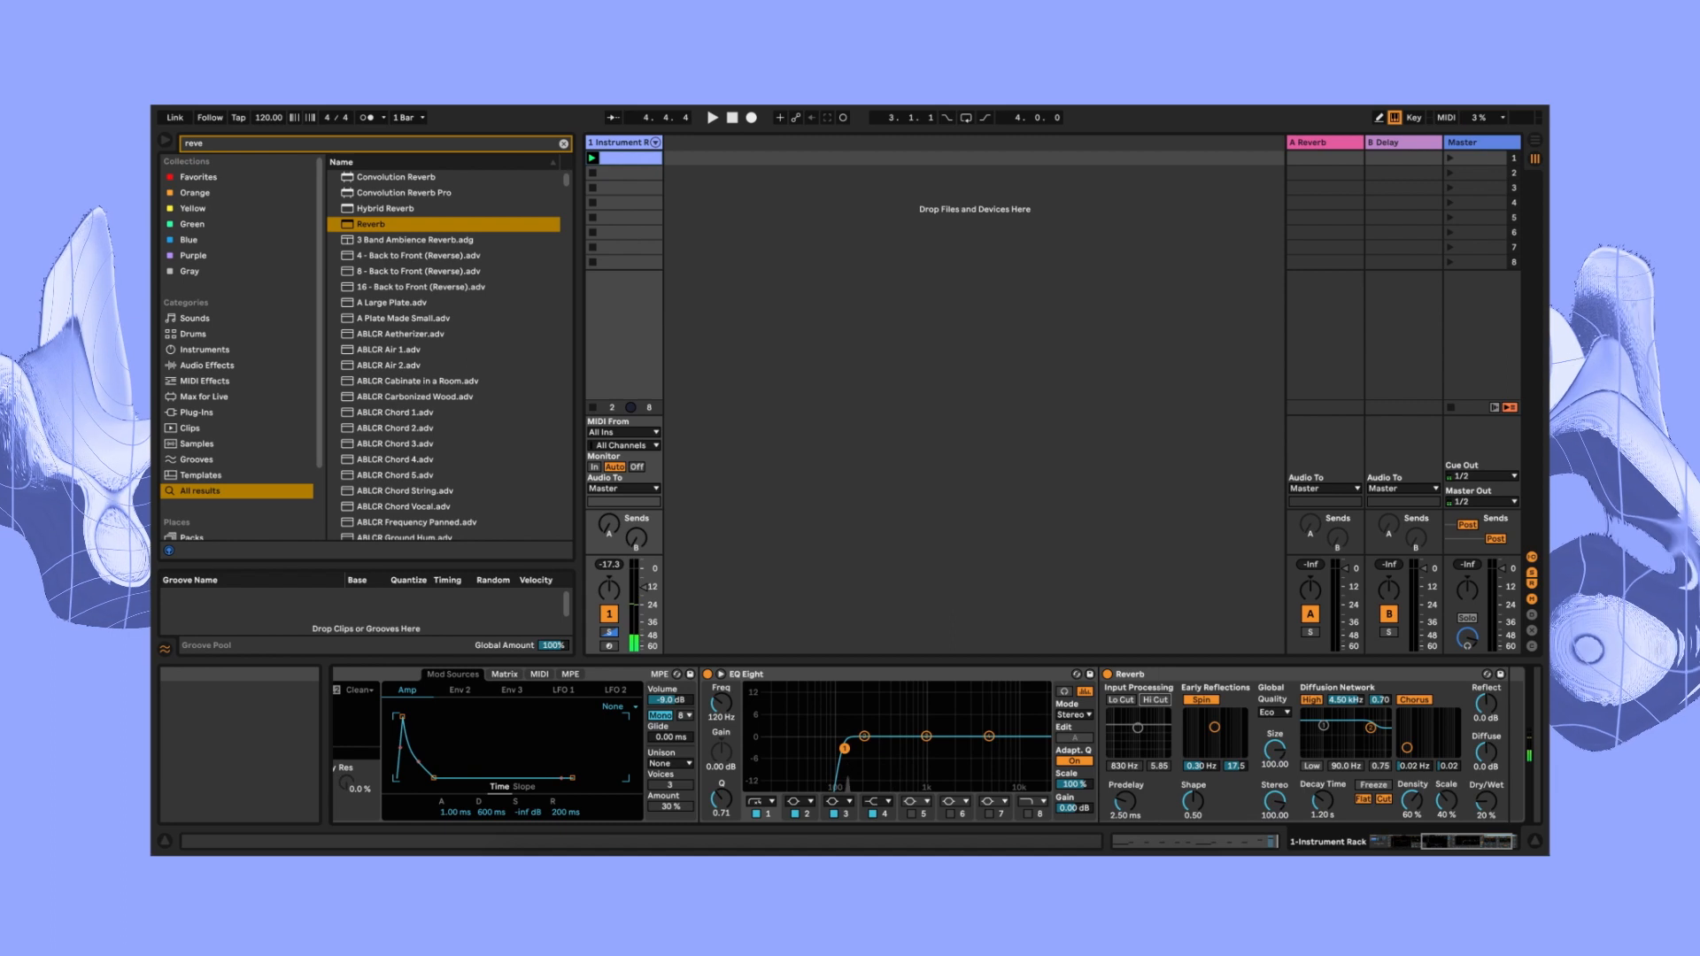
# Solo the Low chain and insert the Hot Tubes preset between its Wavetable and EQ Eight
pyautogui.click(1252, 847)
pyautogui.click(520, 729)
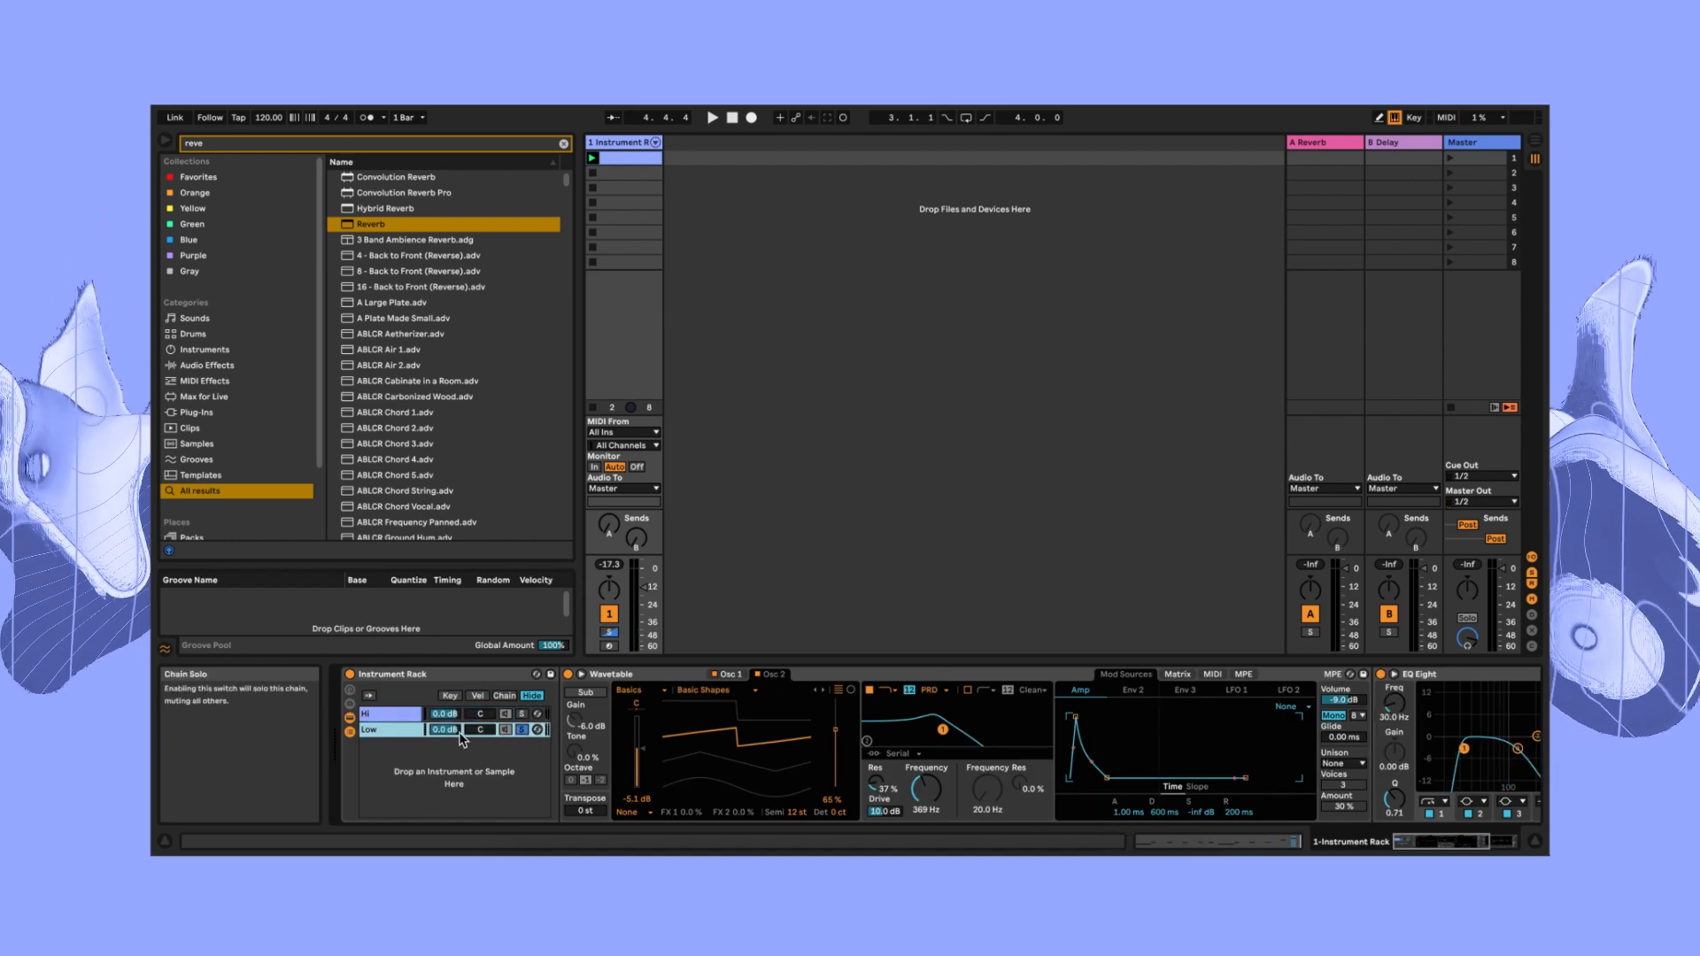
pyautogui.press('super+f')
pyautogui.write('hot tub')
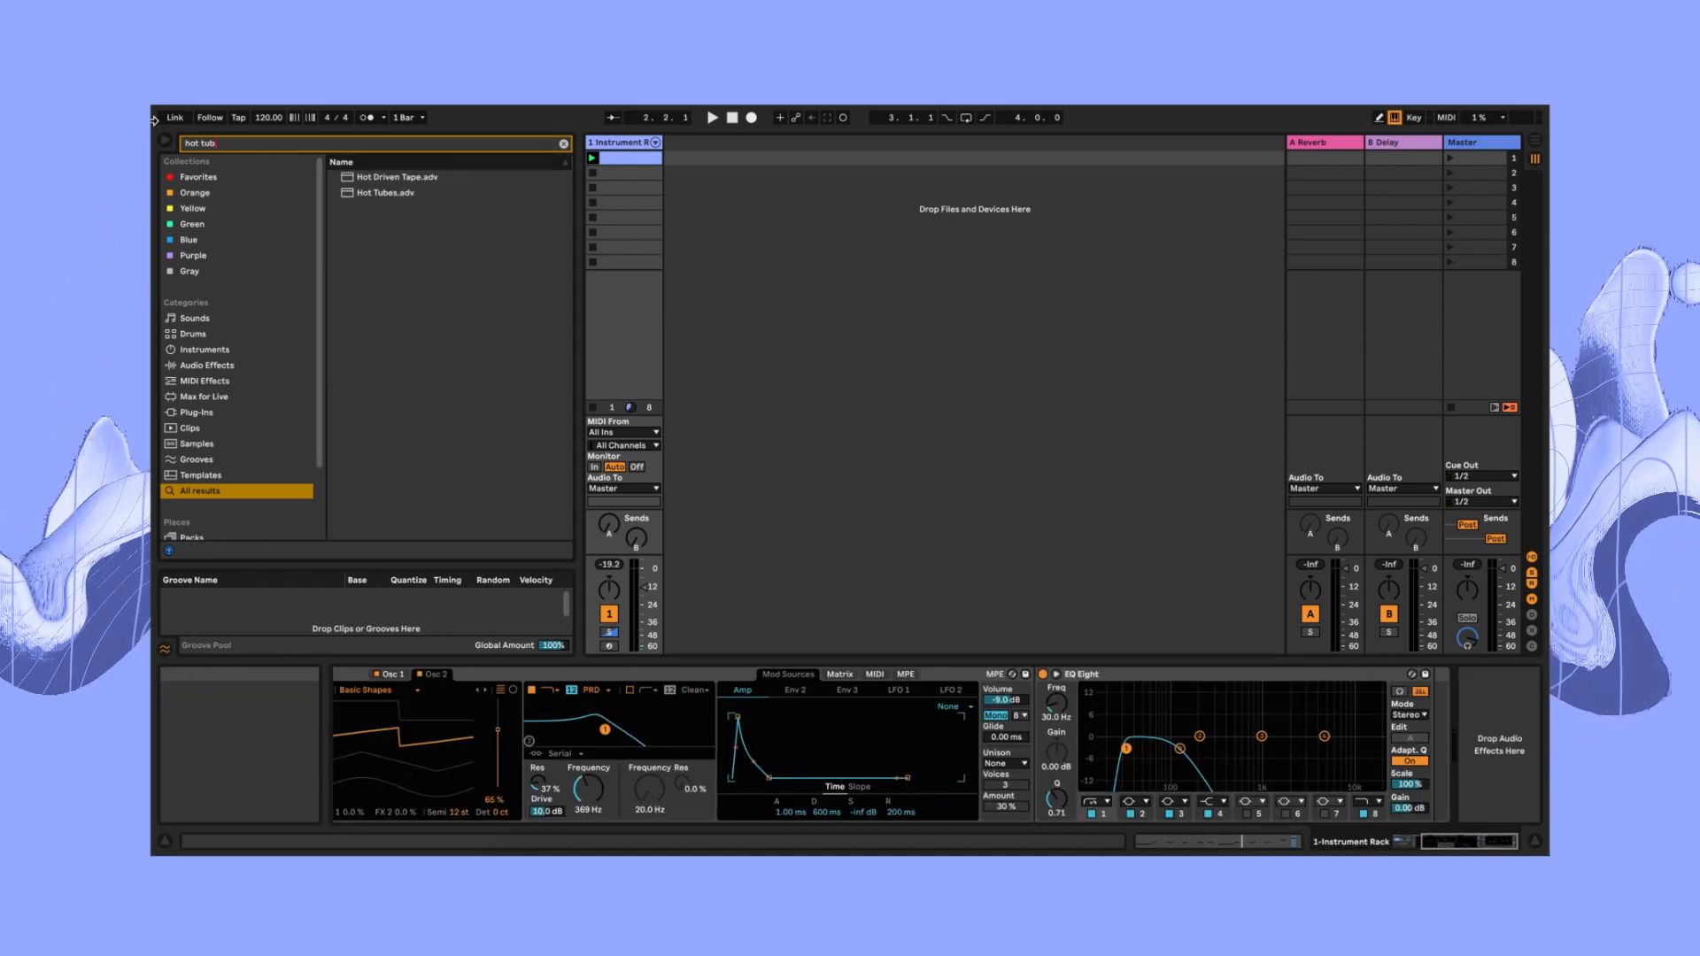
pyautogui.moveTo(418, 220); pyautogui.dragTo(926, 731)
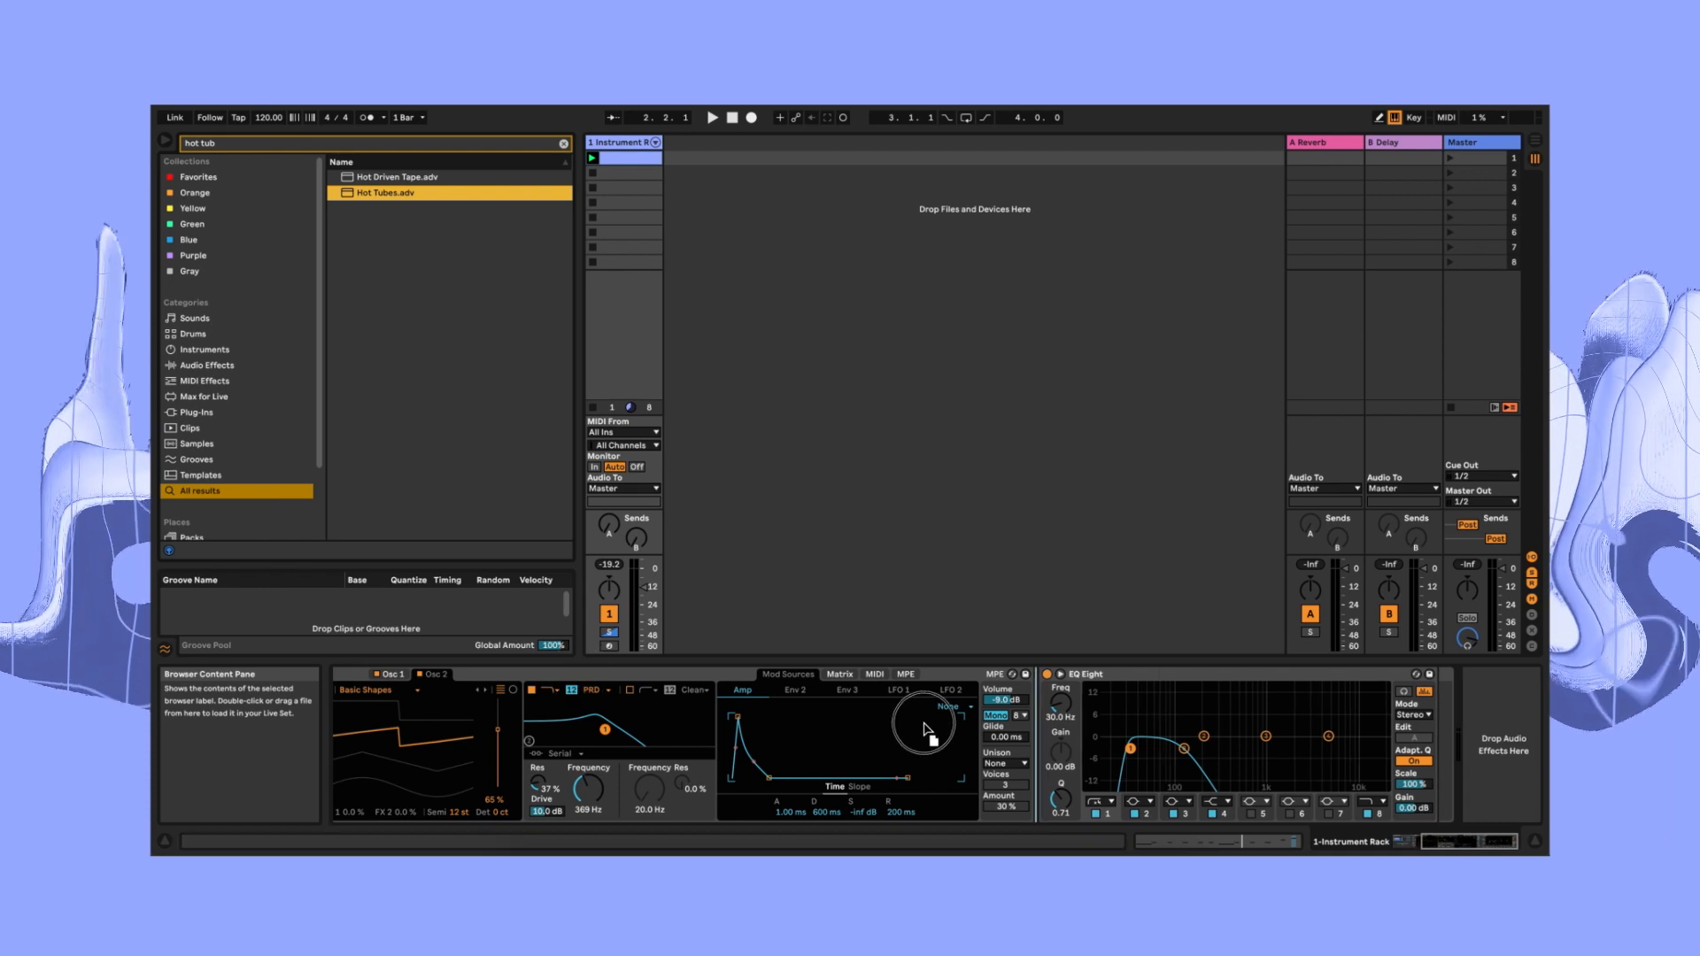
pyautogui.moveTo(1048, 725); pyautogui.dragTo(1055, 719)
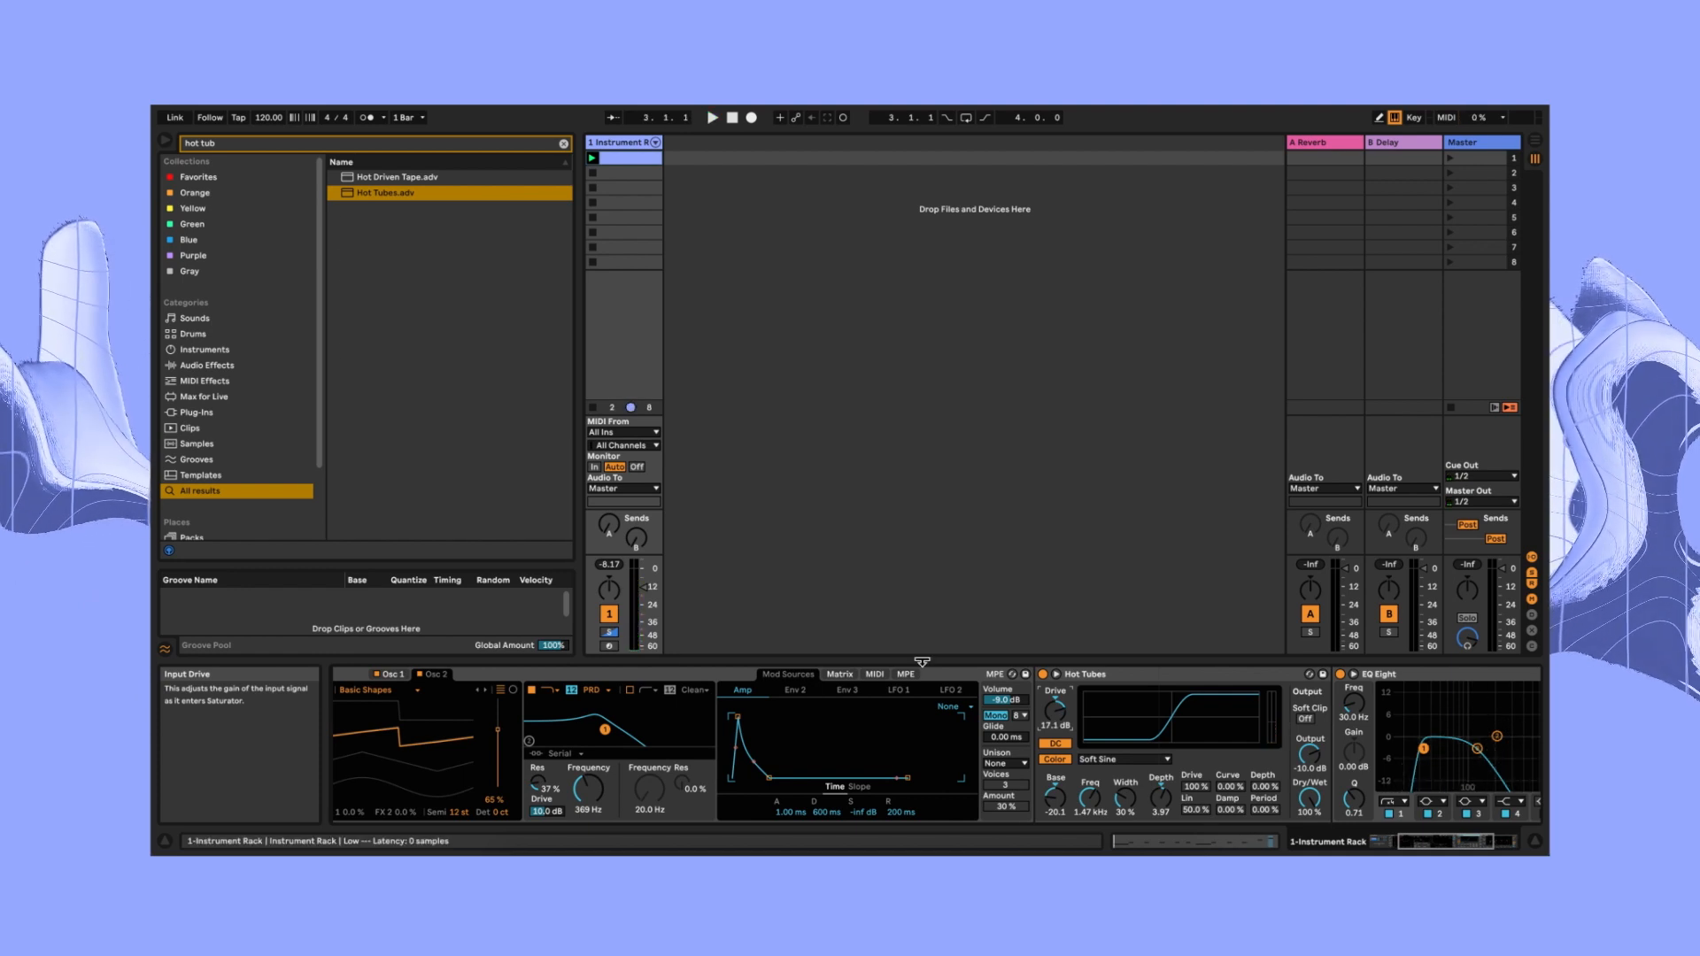
# Add a Utility device at the end of the device chain and play the sound
pyautogui.hotkey('ctrl', 'f')
pyautogui.write('util')
pyautogui.press('Return')
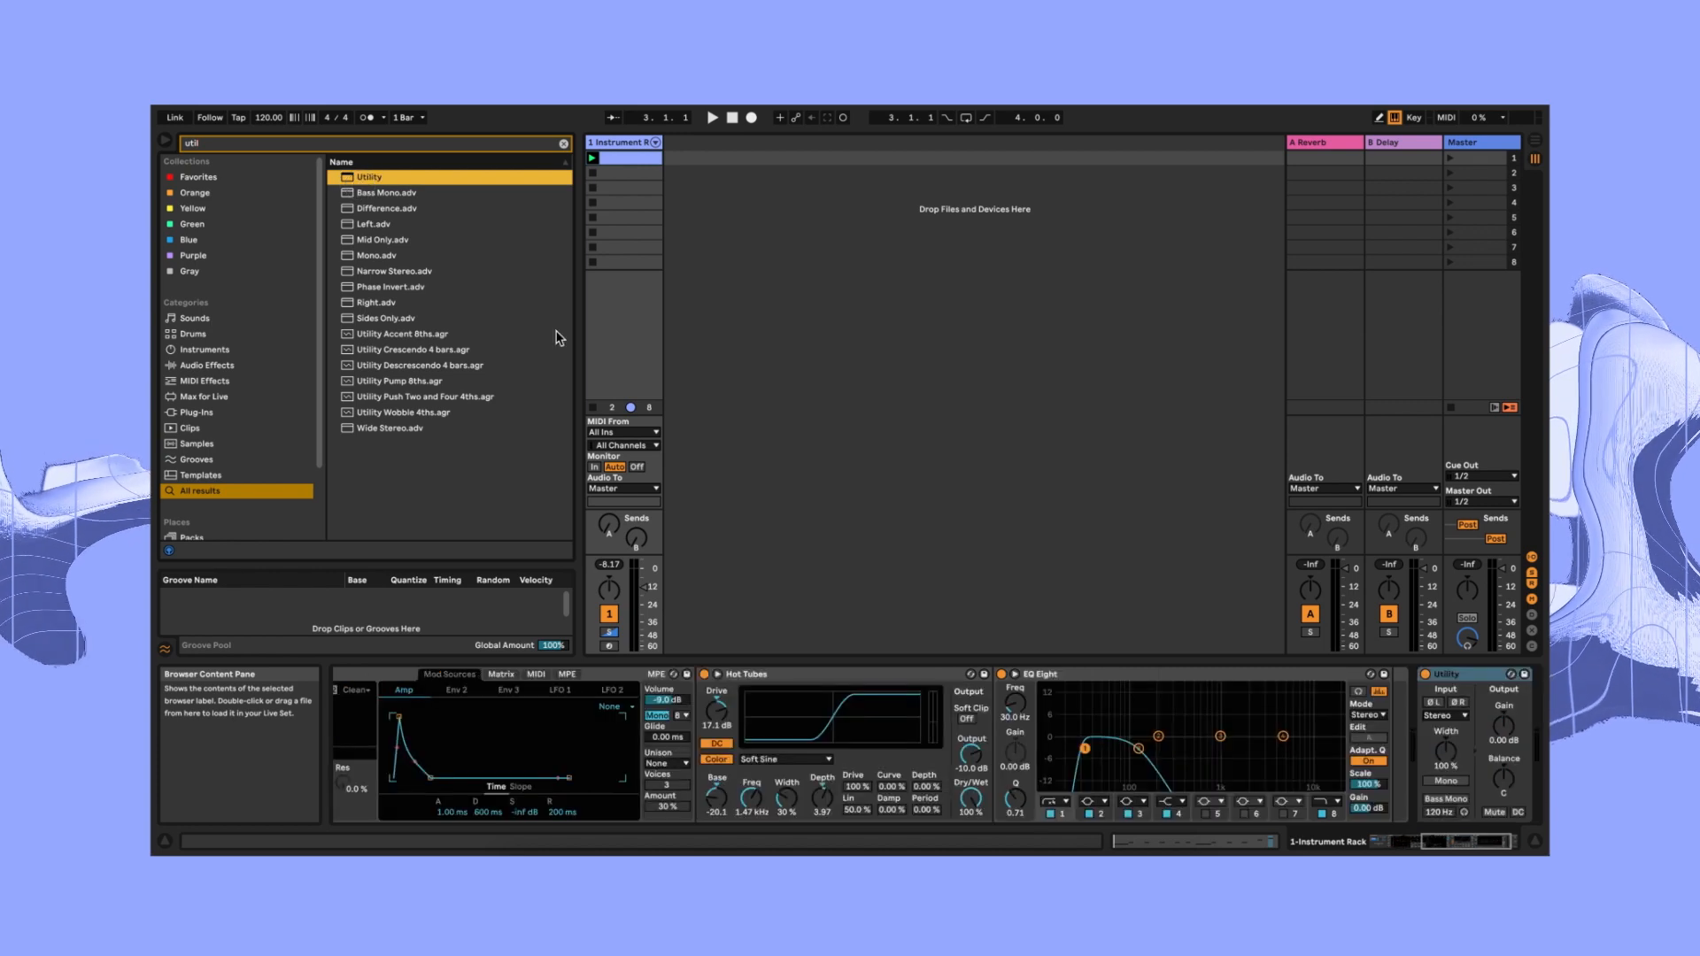
pyautogui.press('space')
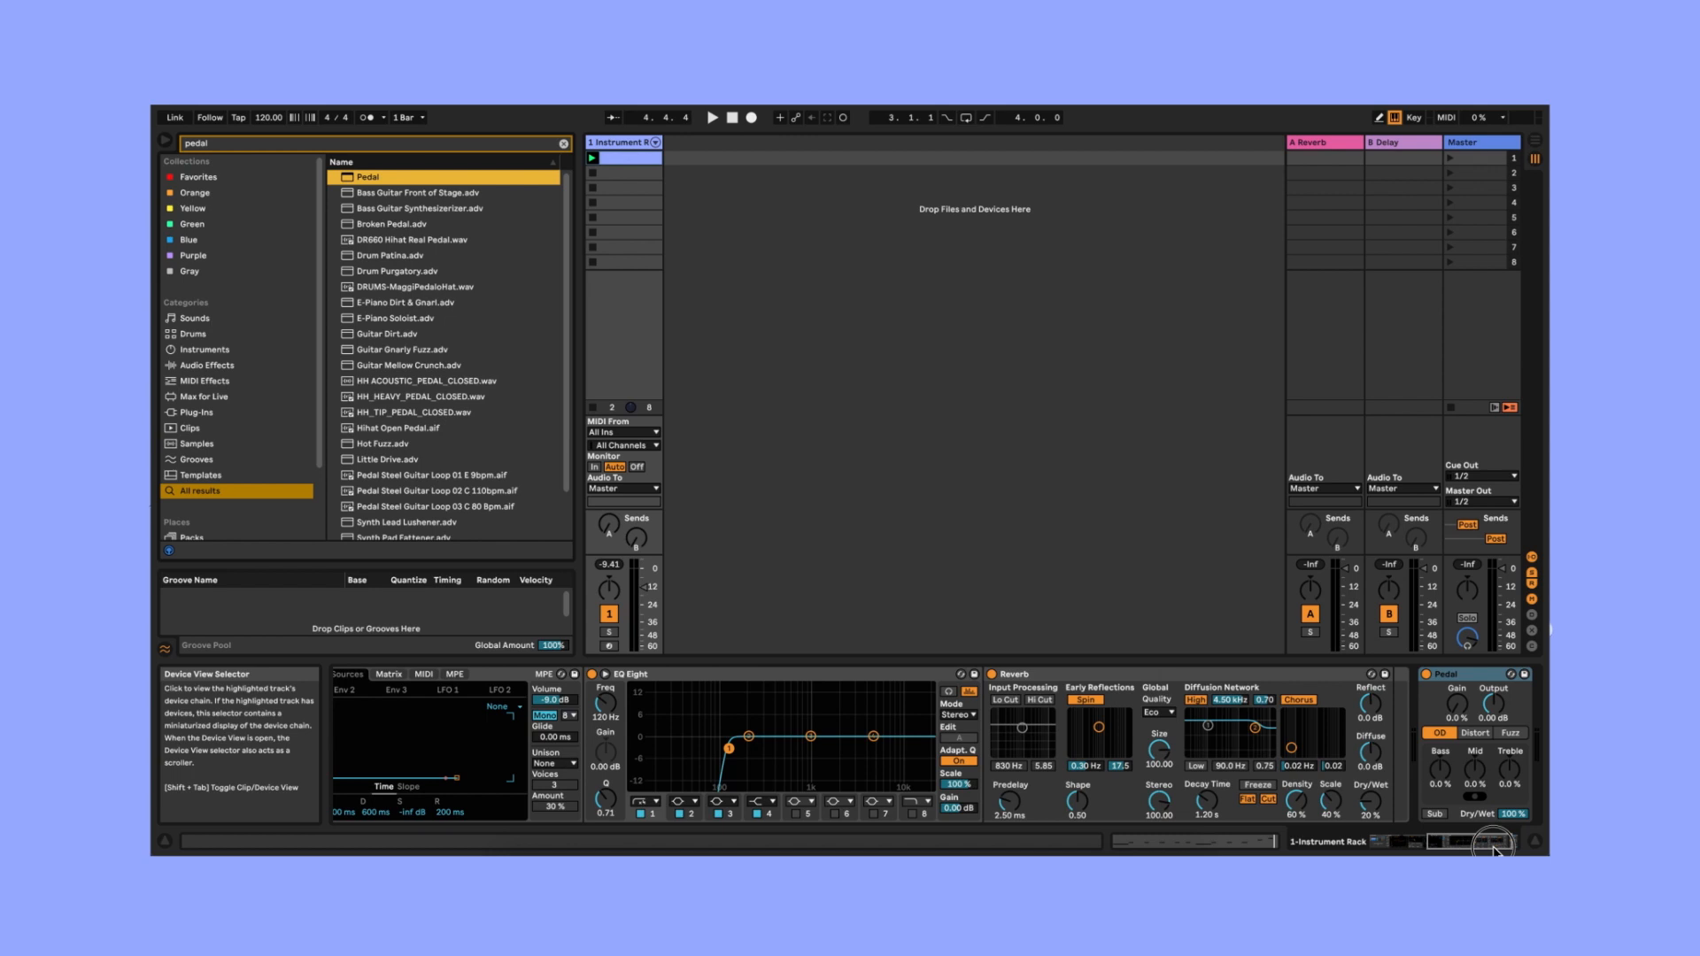
# Add an EQ Eight after the Pedal and start playback
pyautogui.click(1495, 852)
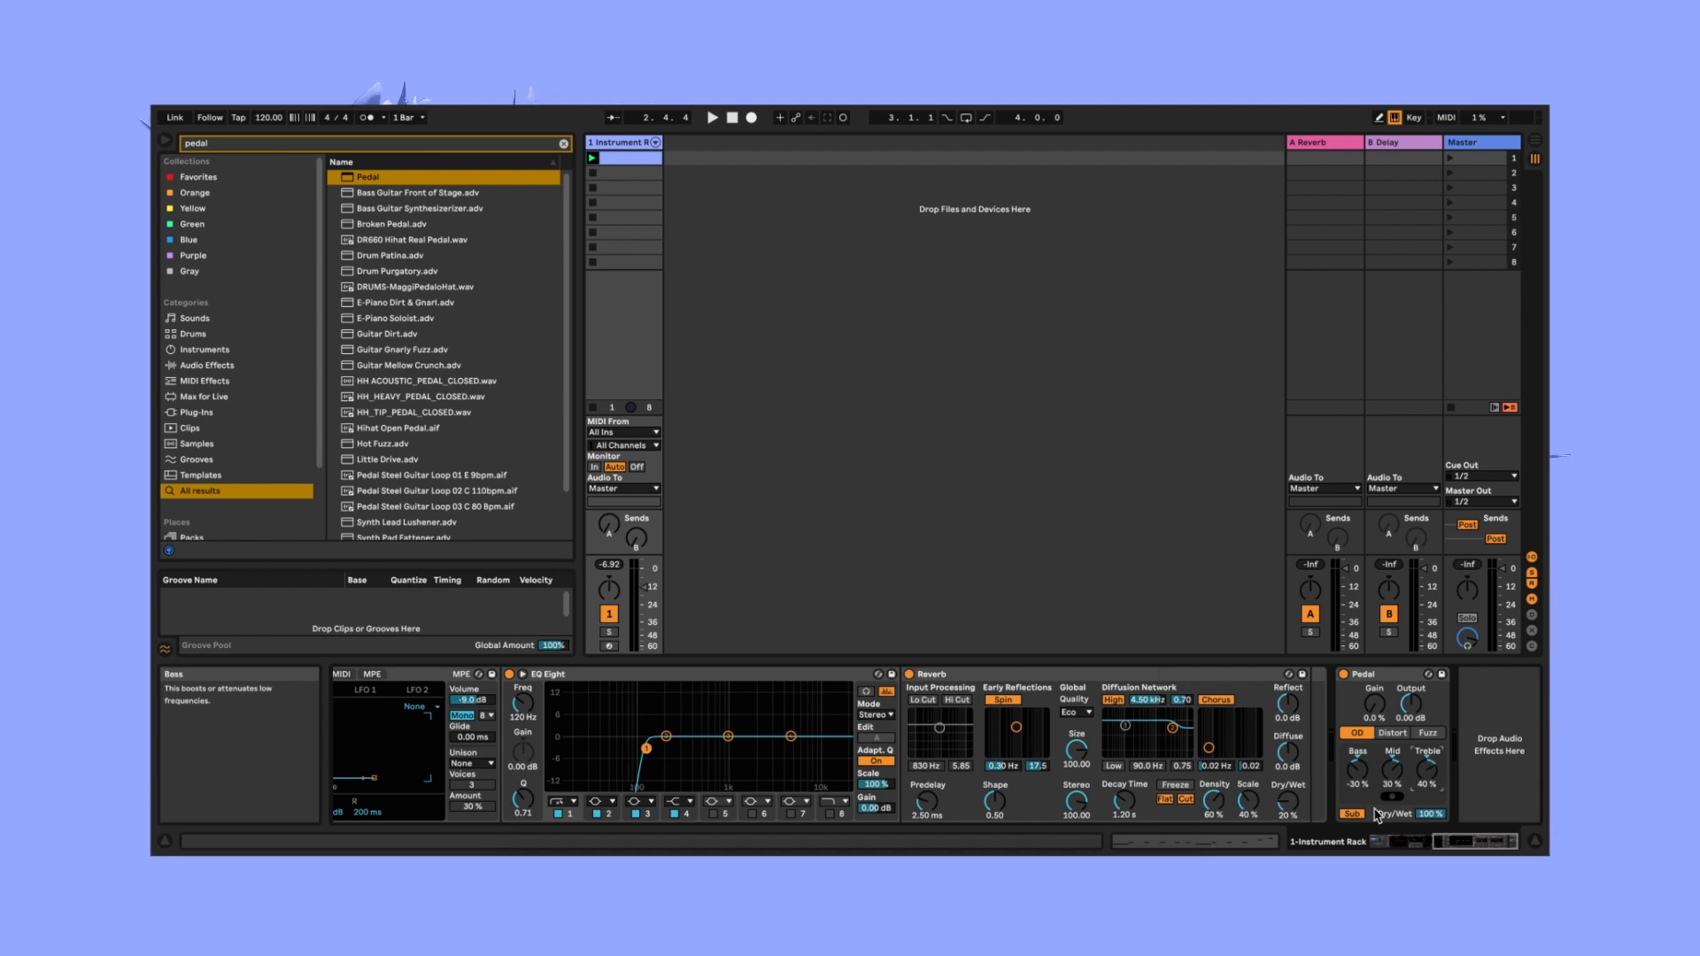
pyautogui.write('eq')
pyautogui.press('Down')
pyautogui.press('Return')
pyautogui.press('space')
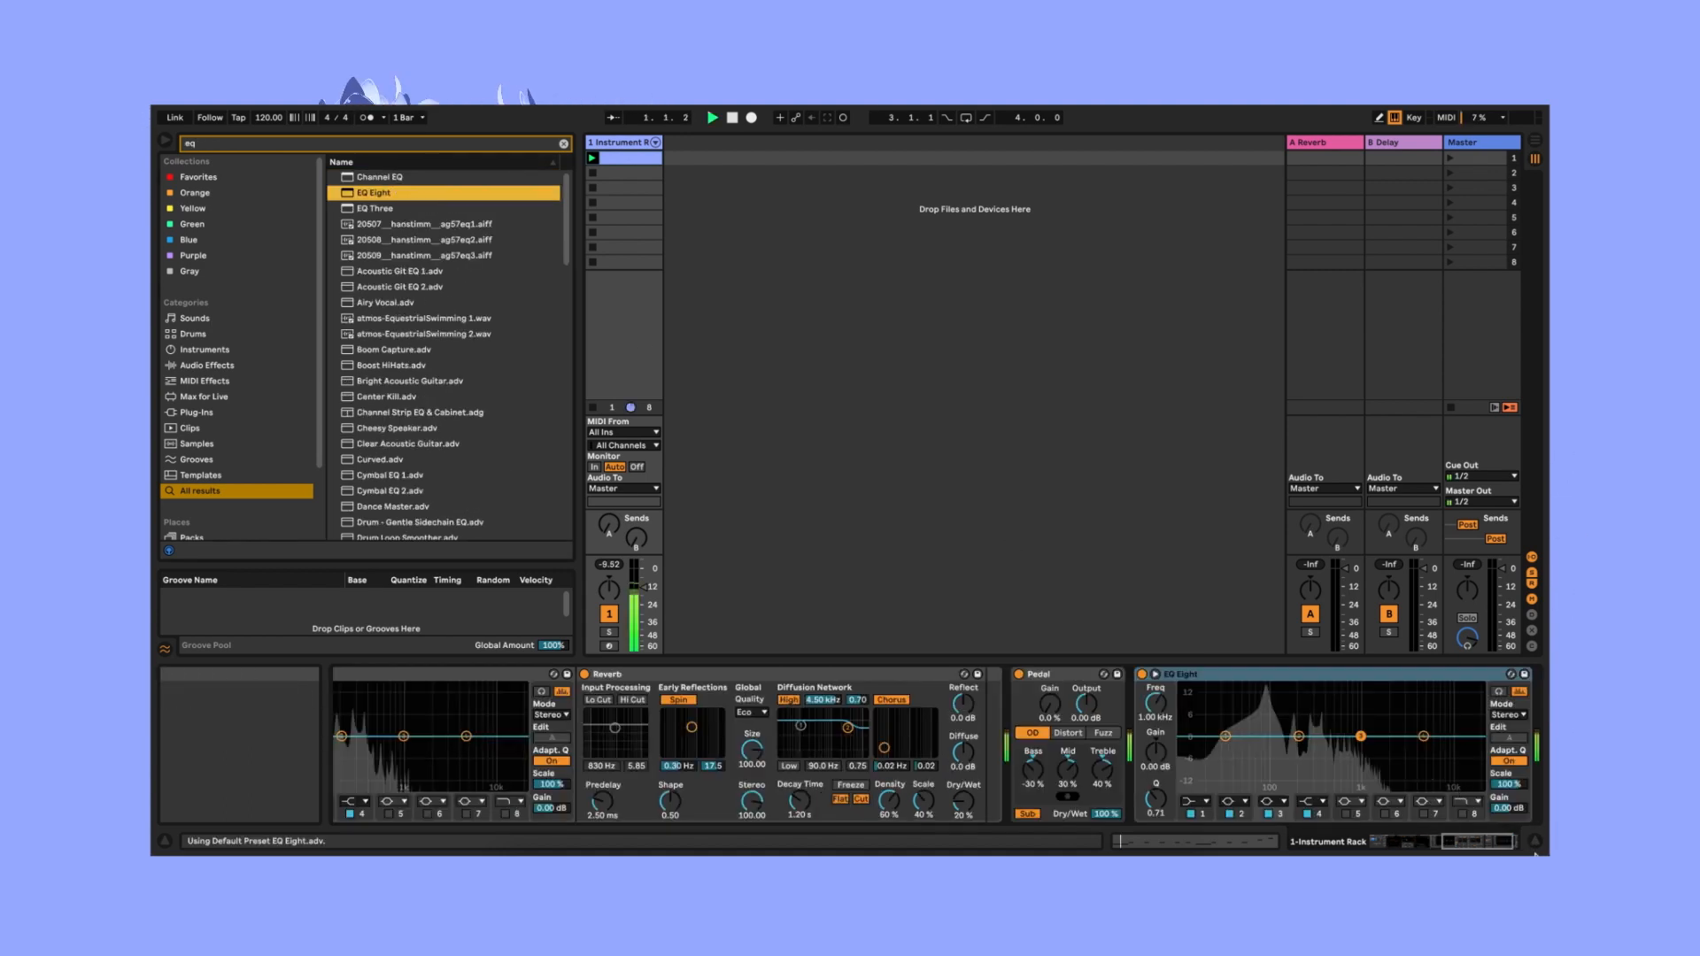
# Bypass and reactivate the Pedal to compare the sound, and open the filter type of the final EQ Eight's first band
pyautogui.click(1019, 675)
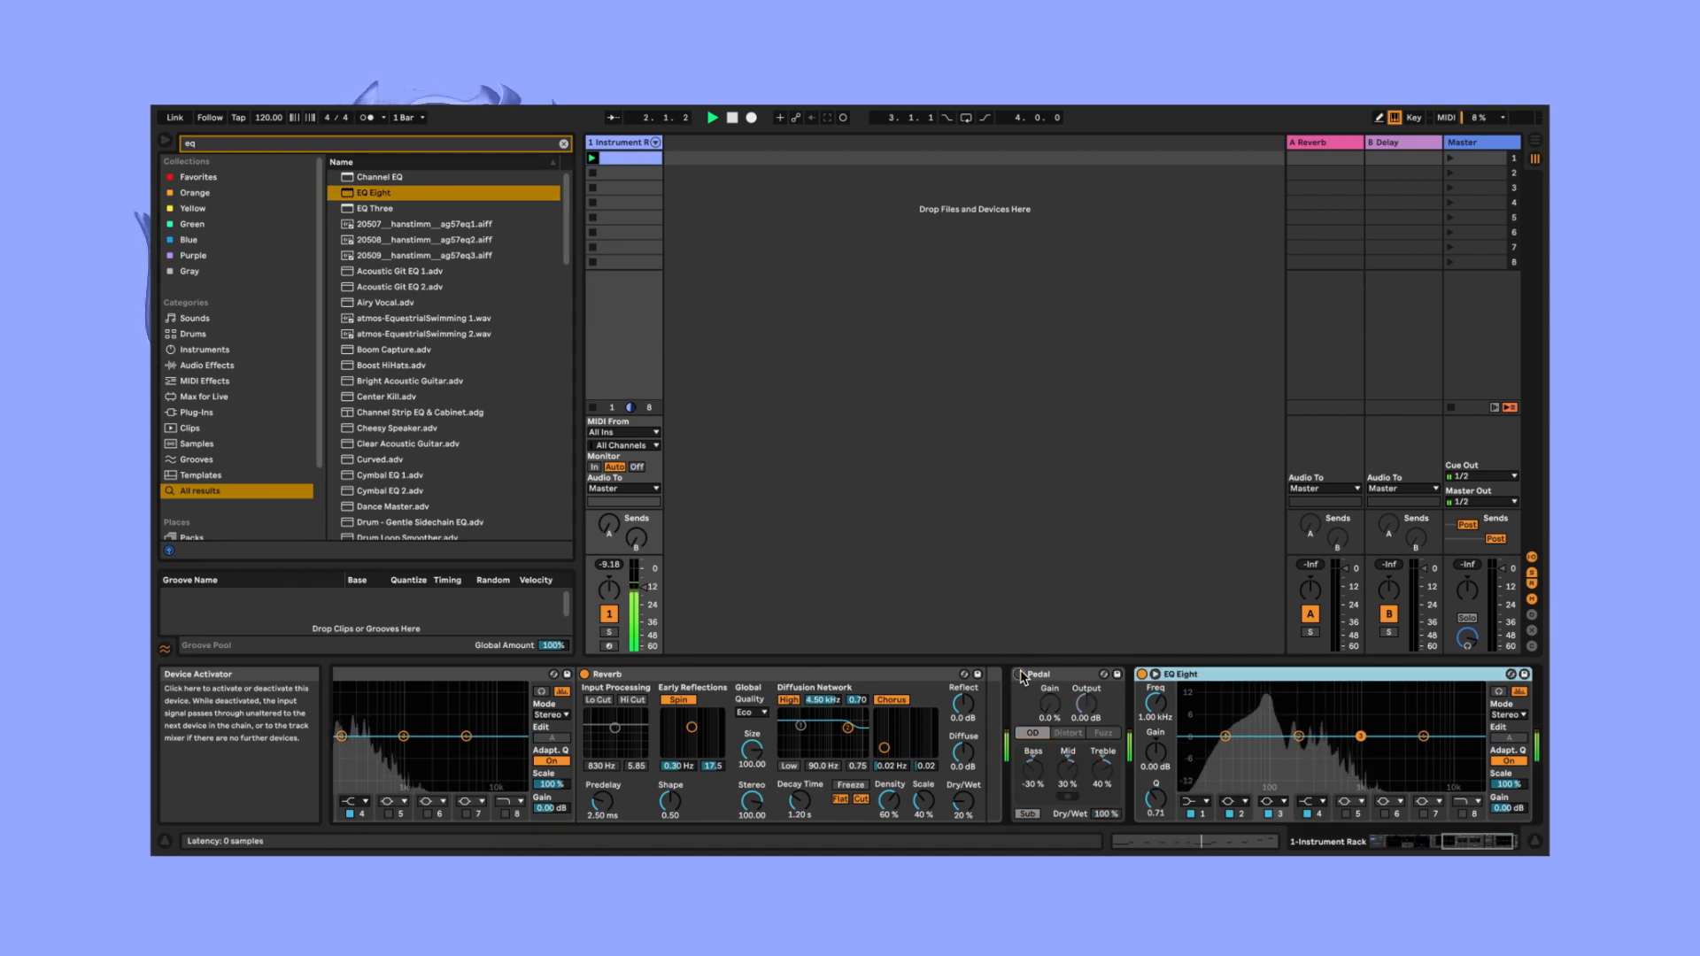
pyautogui.click(1019, 675)
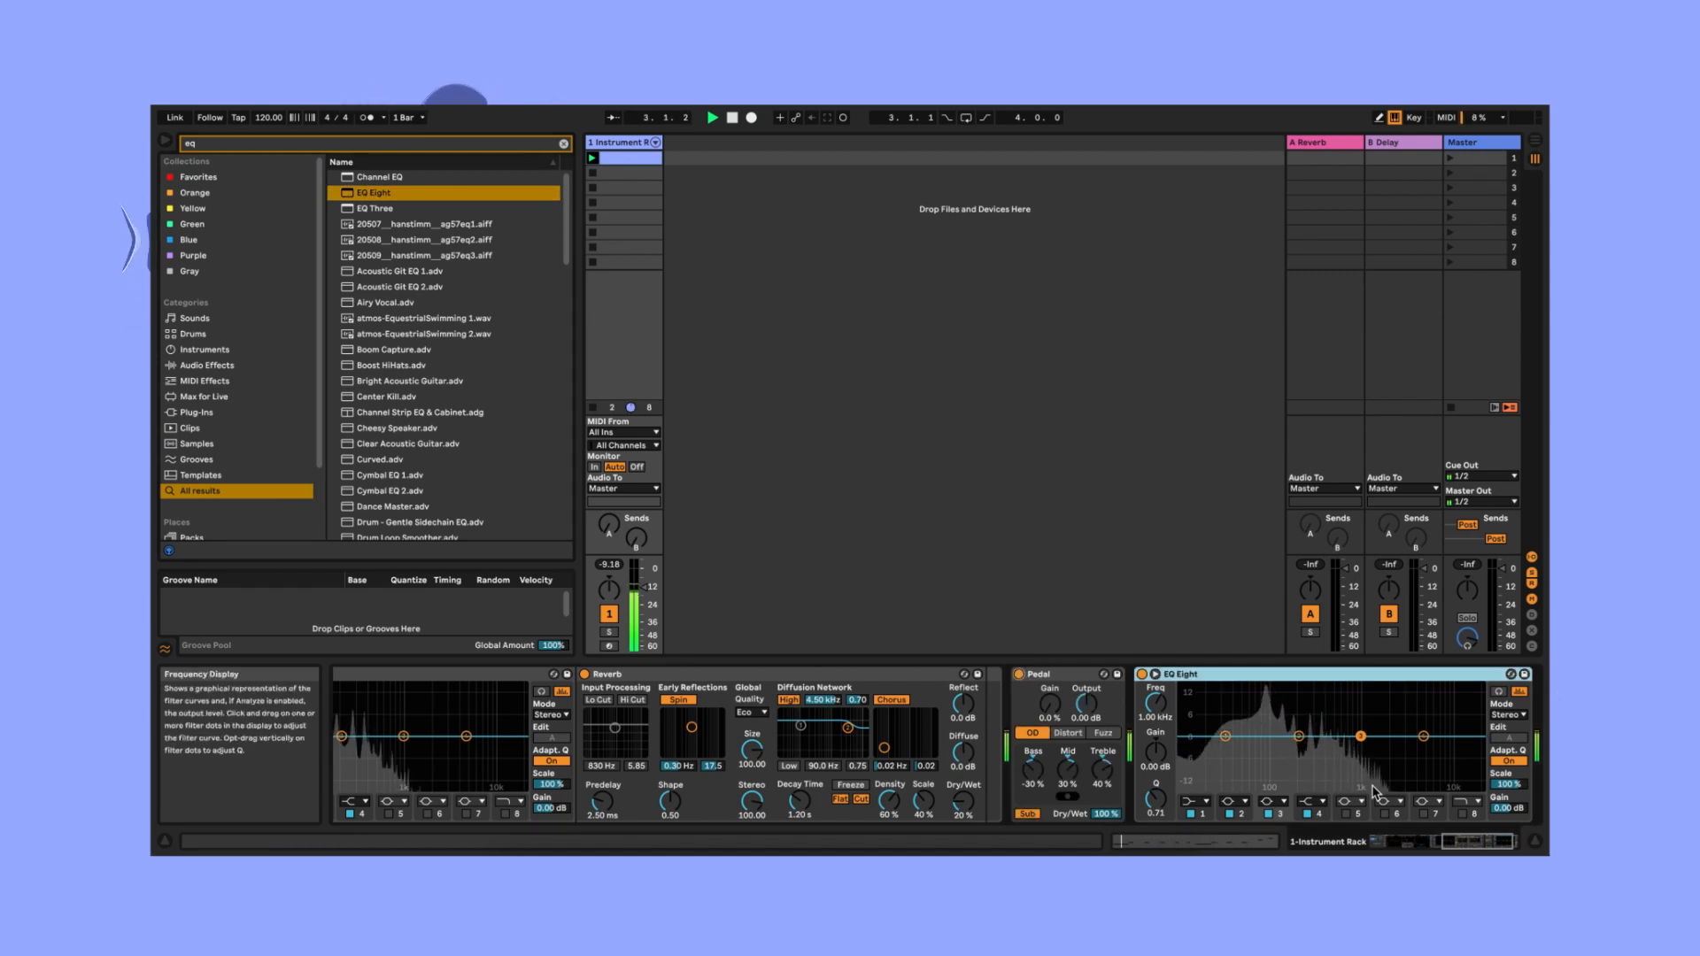
pyautogui.click(1094, 707)
pyautogui.click(1193, 801)
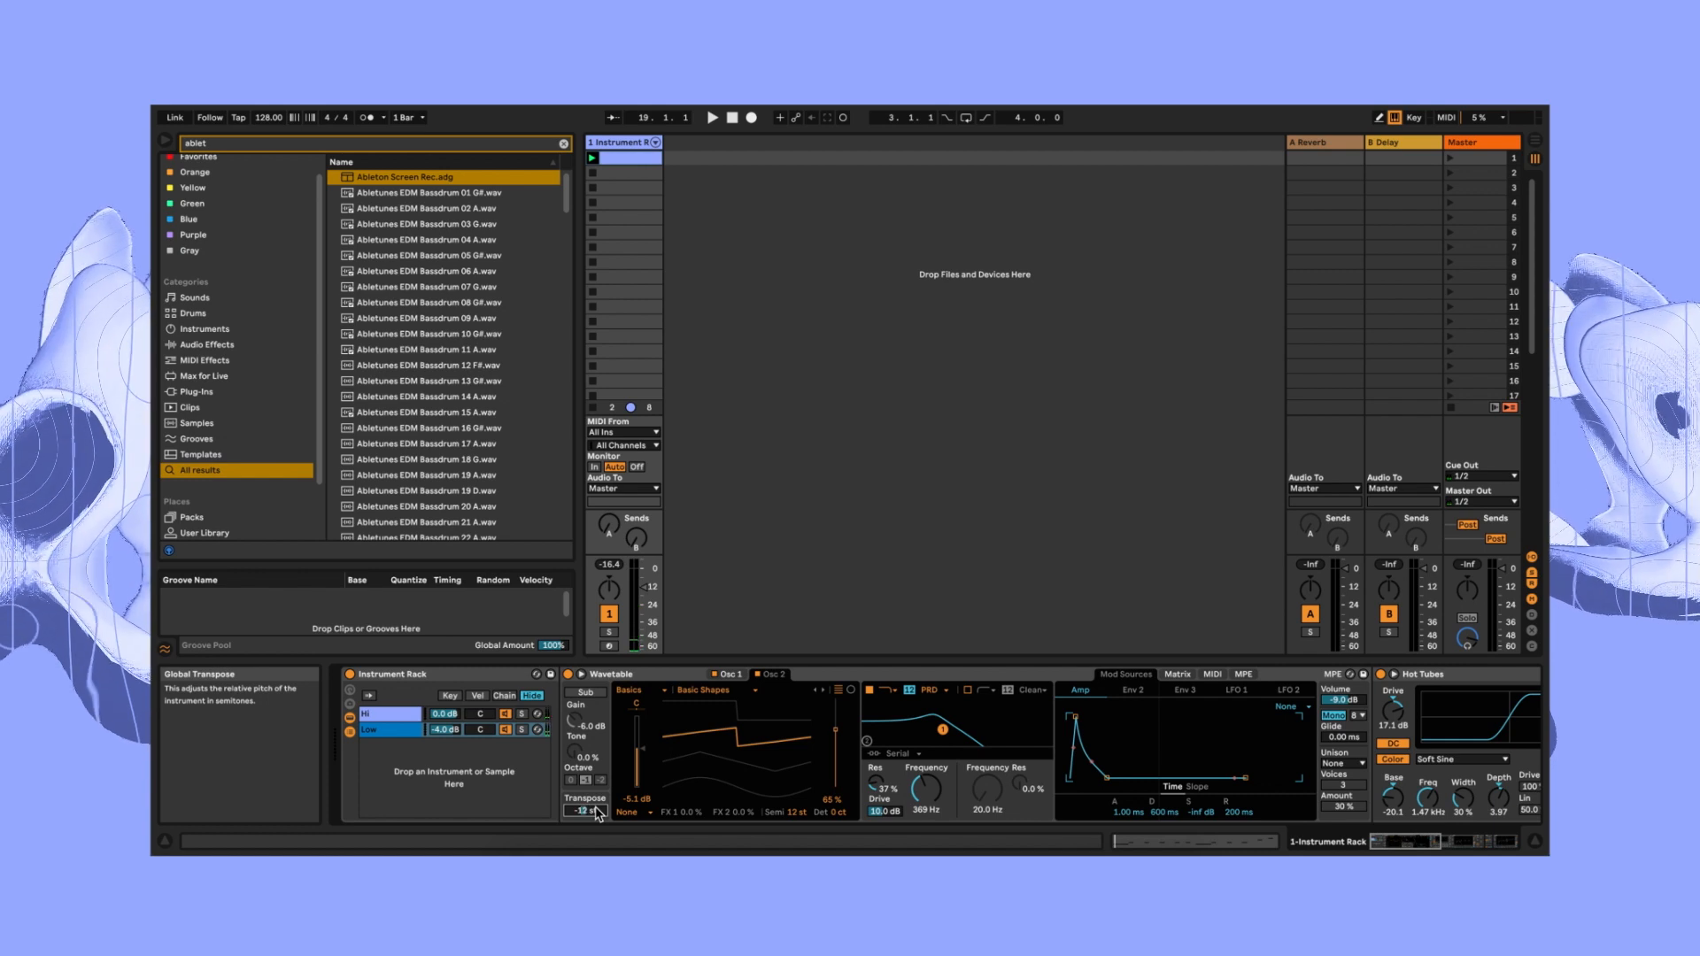
# Launch the first scene to hear the bass together with the drums
pyautogui.click(1452, 165)
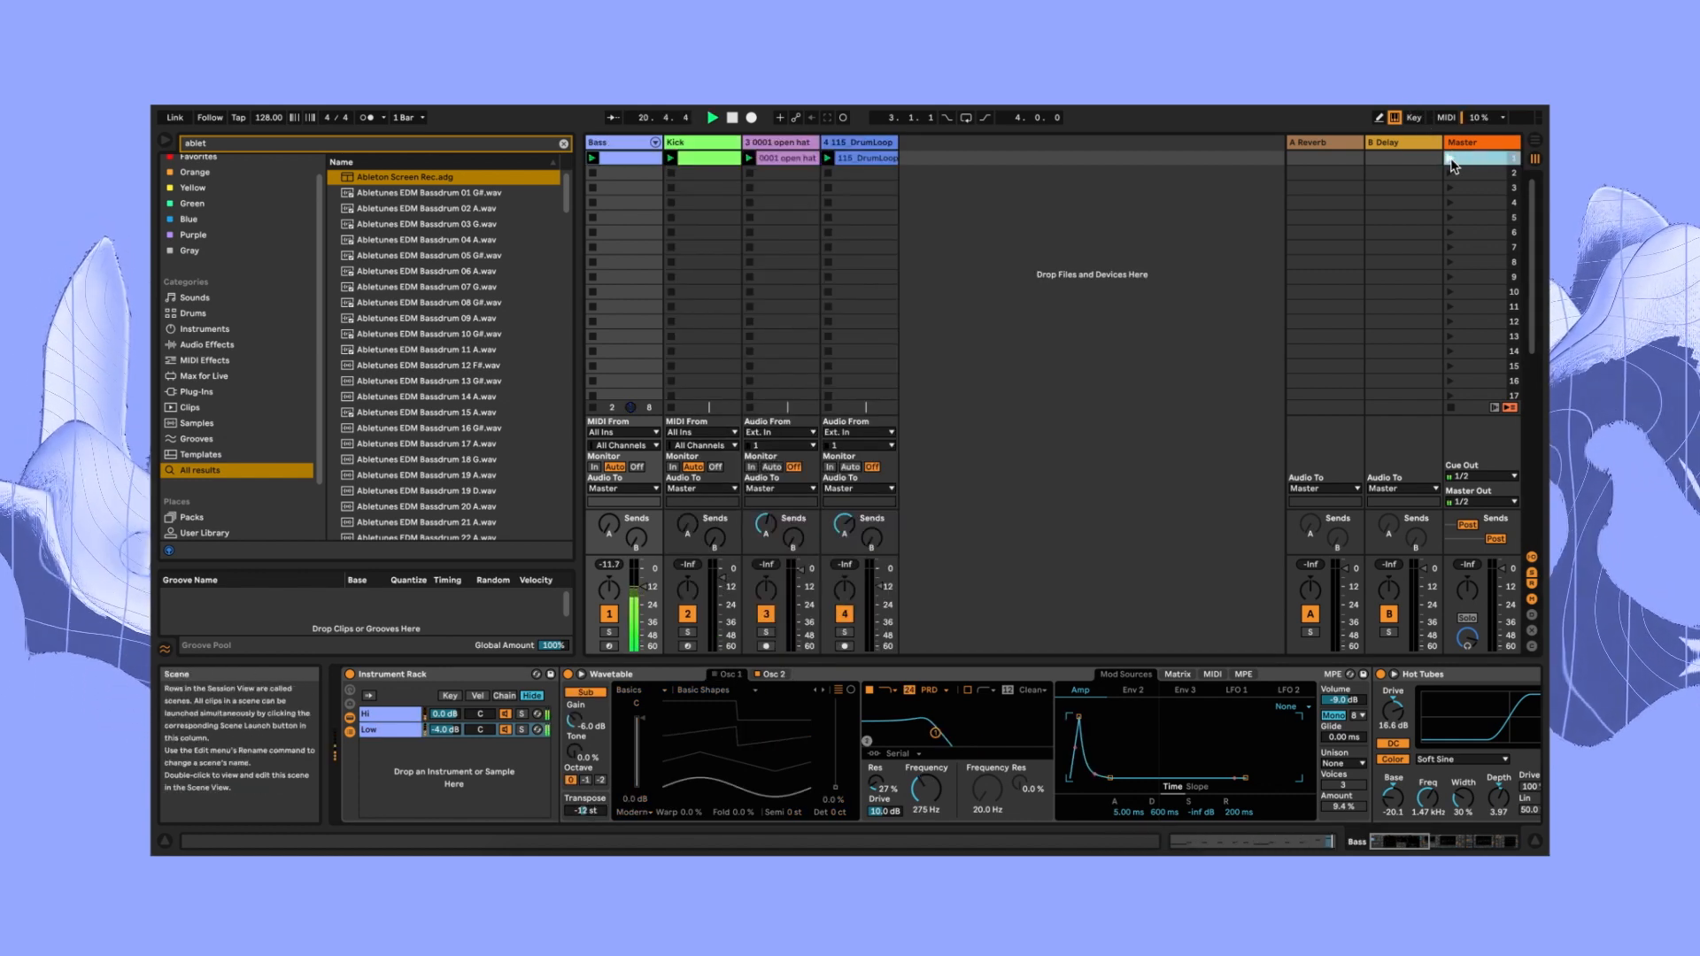